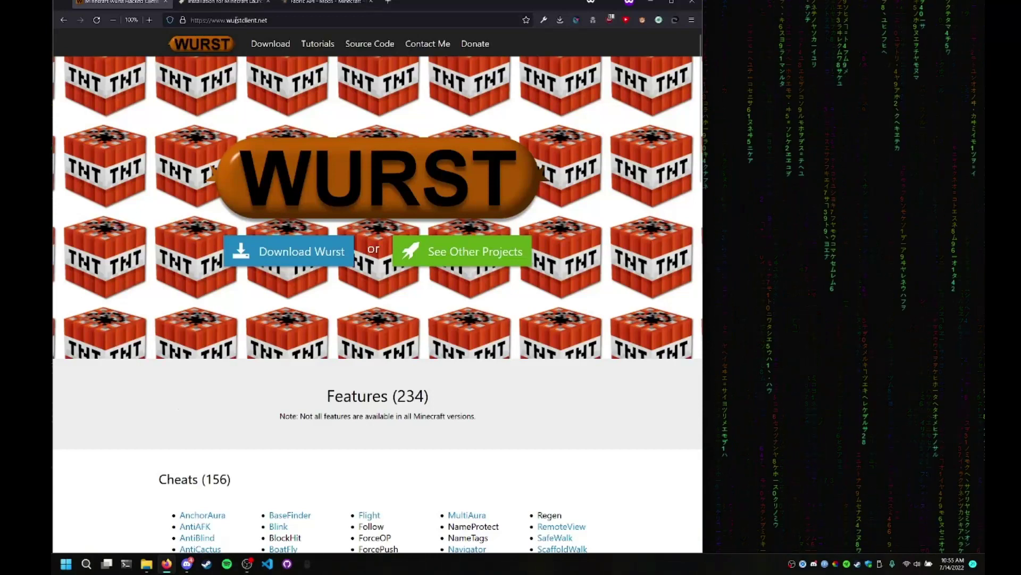
- Look at the Fabric installation and Fabric API tabs, then return to the Wurst client site
left_click(225, 4)
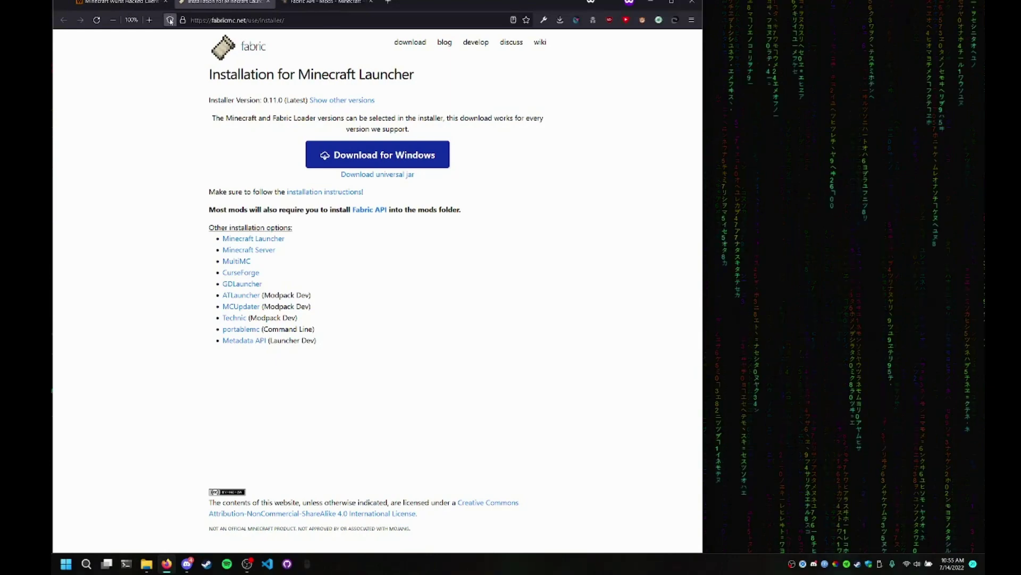
left_click(309, 3)
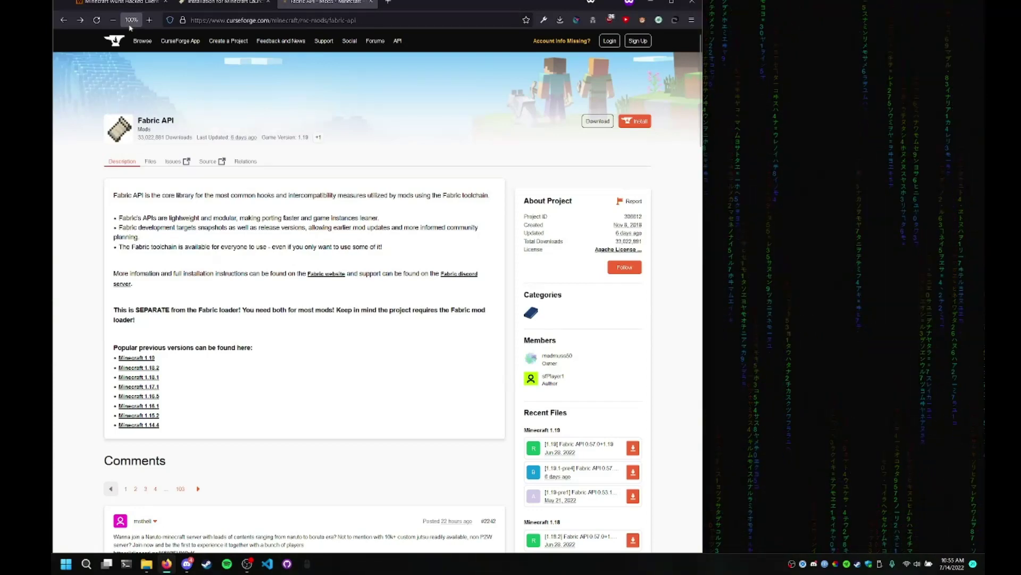
left_click(116, 10)
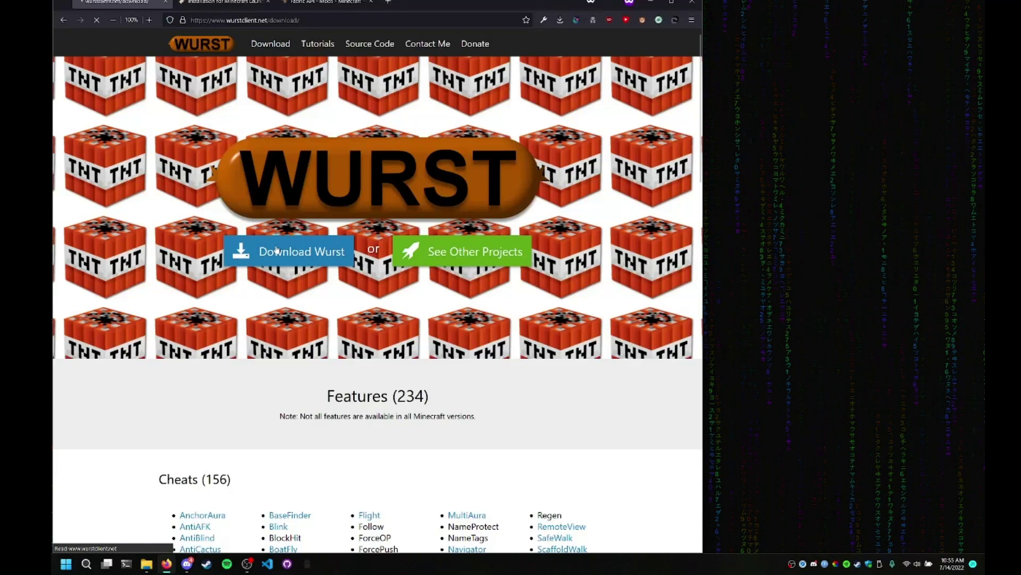
scroll(329, 254, "down", 3)
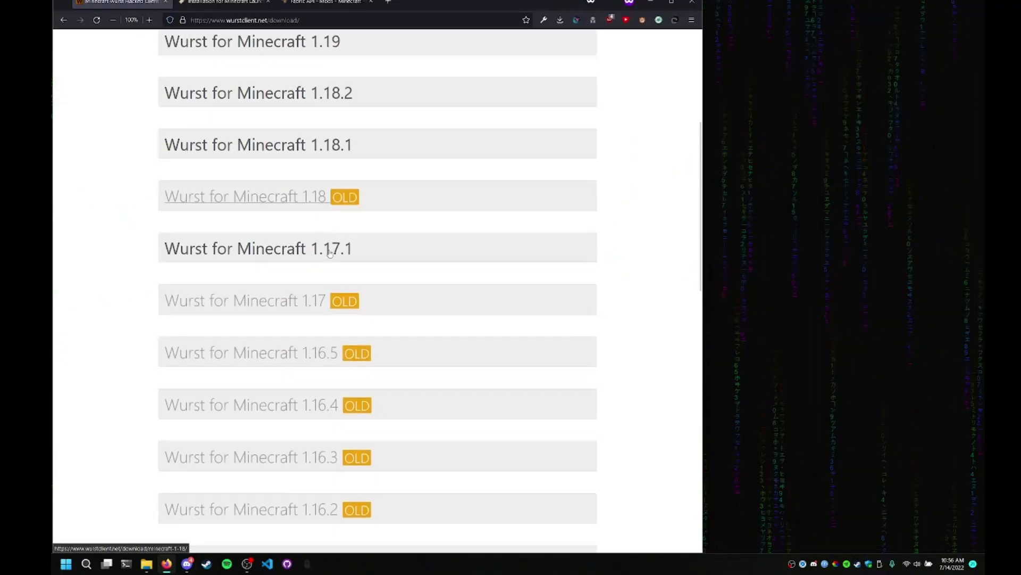
scroll(329, 254, "down", 5)
scroll(330, 253, "down", 3)
scroll(330, 253, "up", 4)
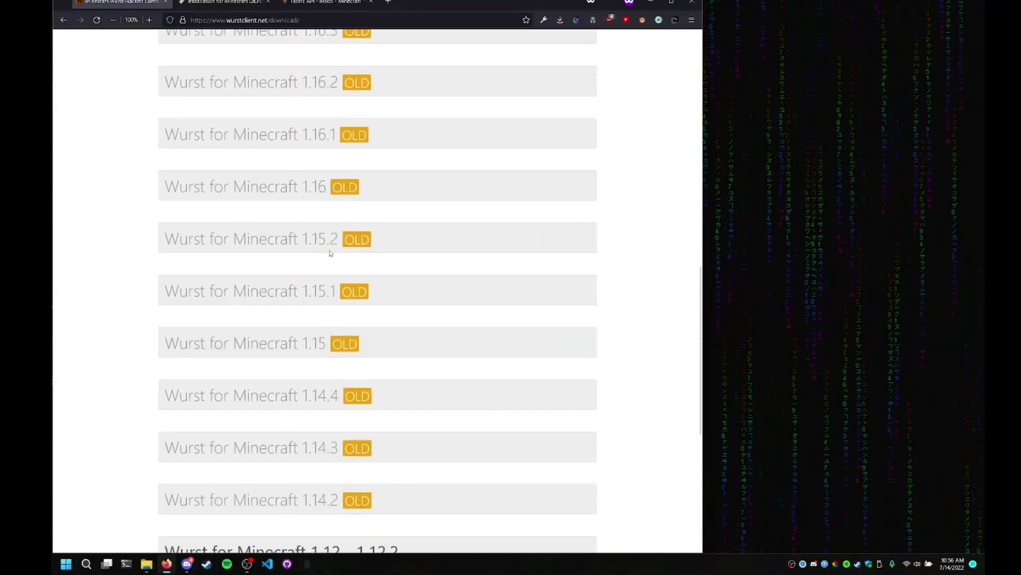
scroll(330, 254, "up", 5)
scroll(330, 254, "up", 4)
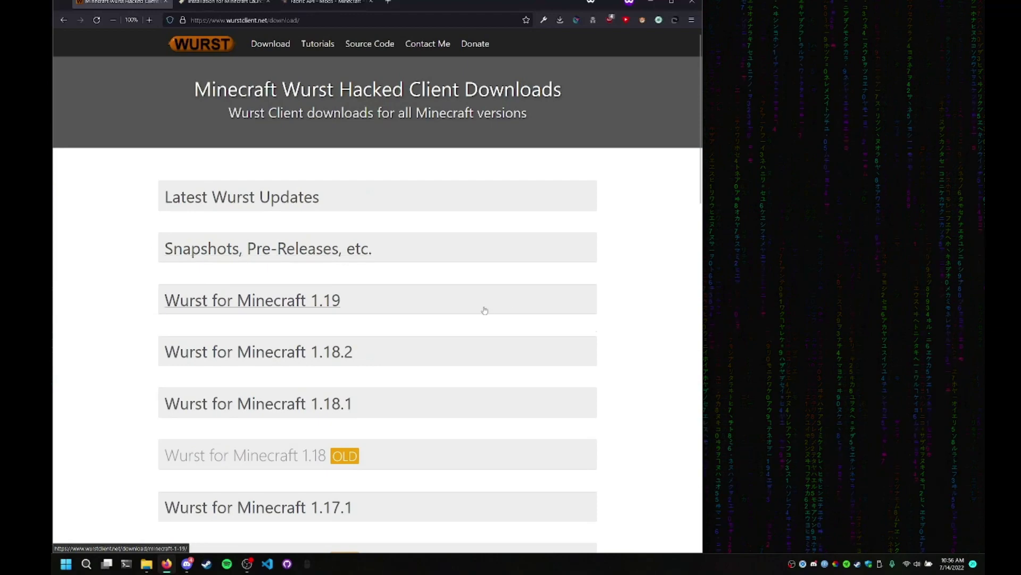
scroll(485, 310, "down", 5)
scroll(484, 310, "down", 1)
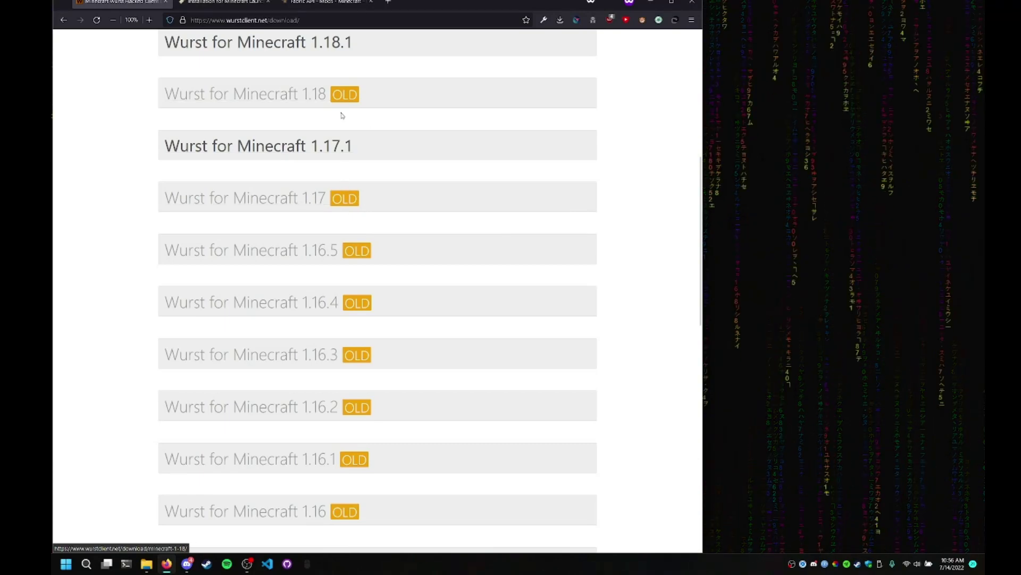
scroll(349, 198, "up", 2)
scroll(365, 216, "up", 2)
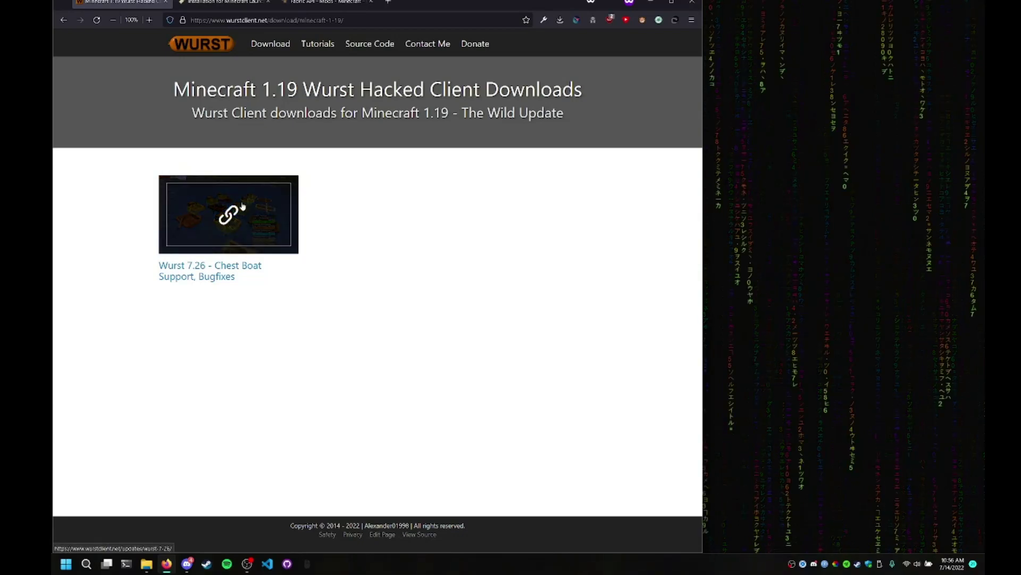
- Download Wurst Client v7.26 for Minecraft 1.19 from the Wurst 7.26 release post
left_click(278, 205)
scroll(237, 209, "down", 1)
scroll(237, 210, "down", 4)
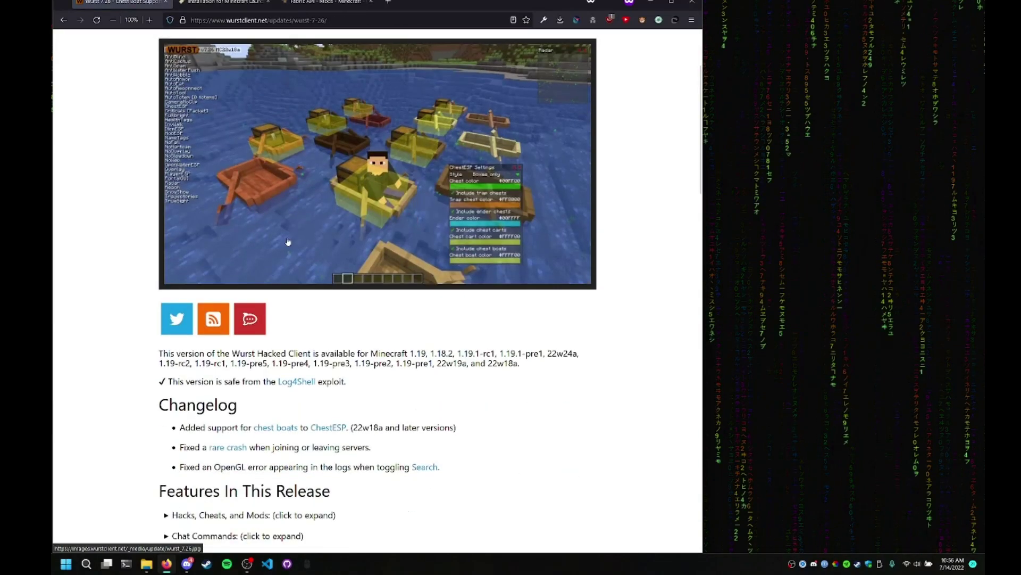
scroll(280, 223, "down", 5)
scroll(304, 240, "down", 5)
scroll(320, 244, "down", 3)
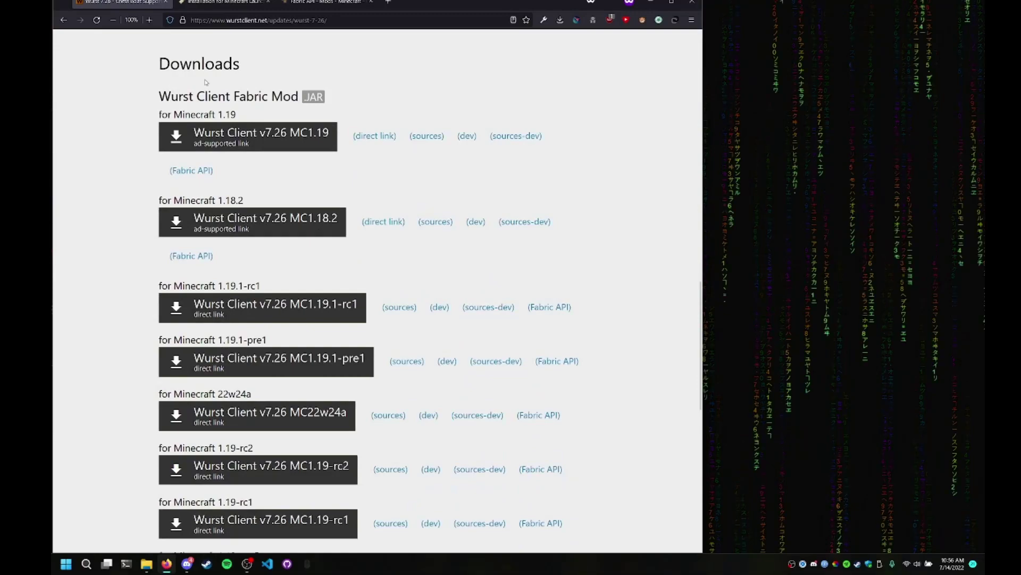
scroll(321, 244, "down", 3)
scroll(320, 244, "down", 3)
scroll(303, 200, "down", 4)
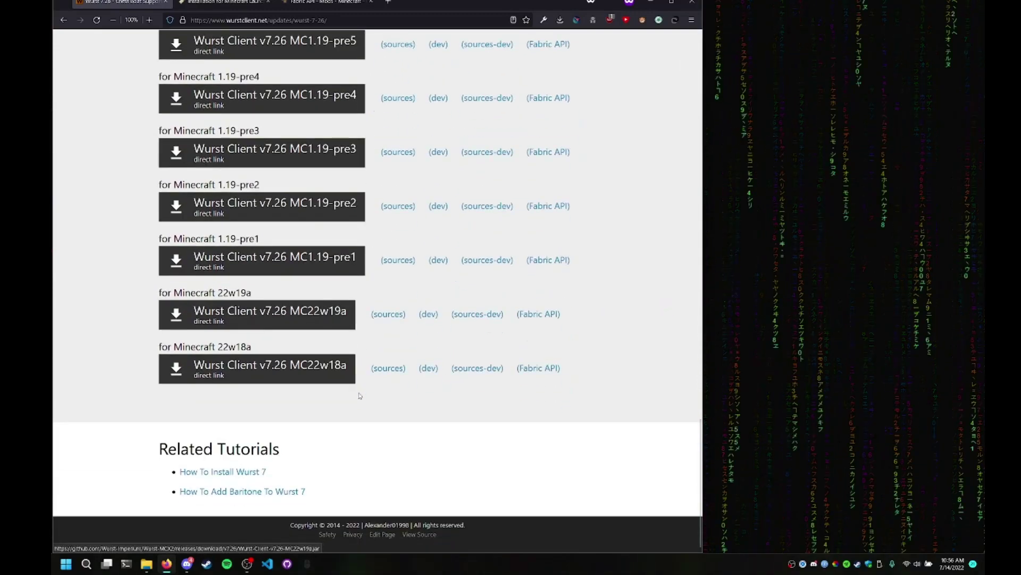
scroll(307, 260, "up", 5)
scroll(265, 301, "up", 4)
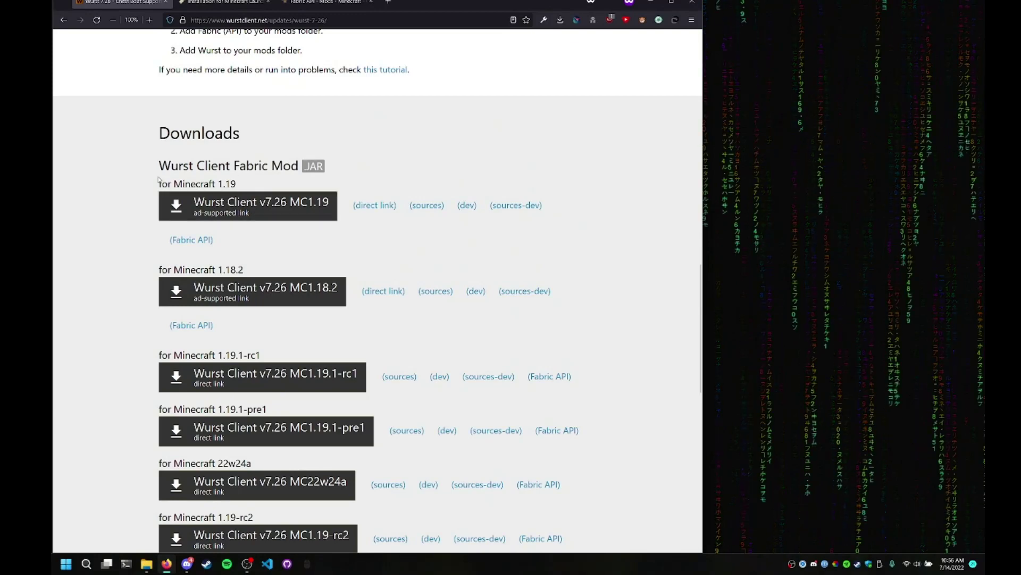
left_click_drag(233, 183, 237, 184)
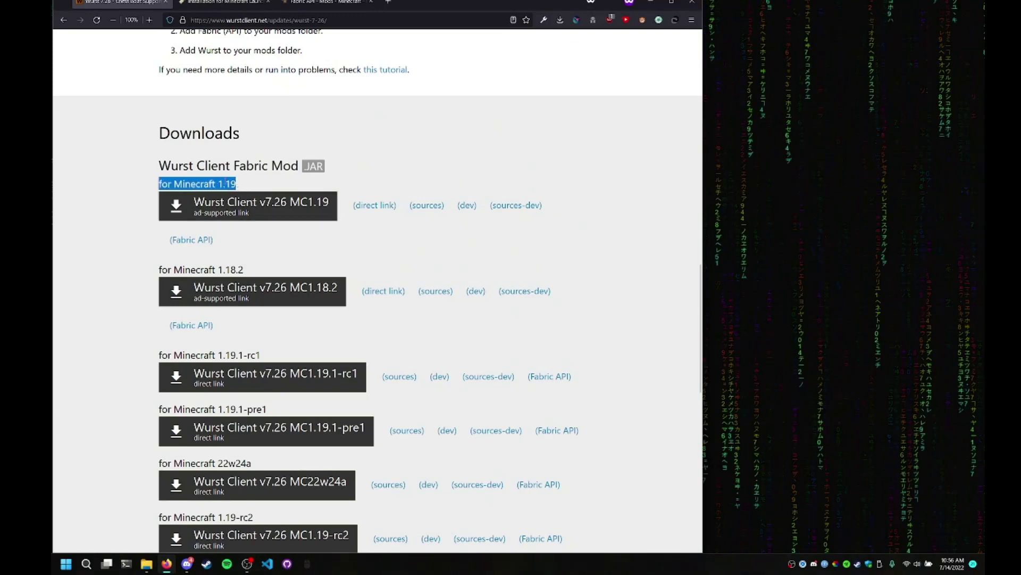
left_click(266, 205)
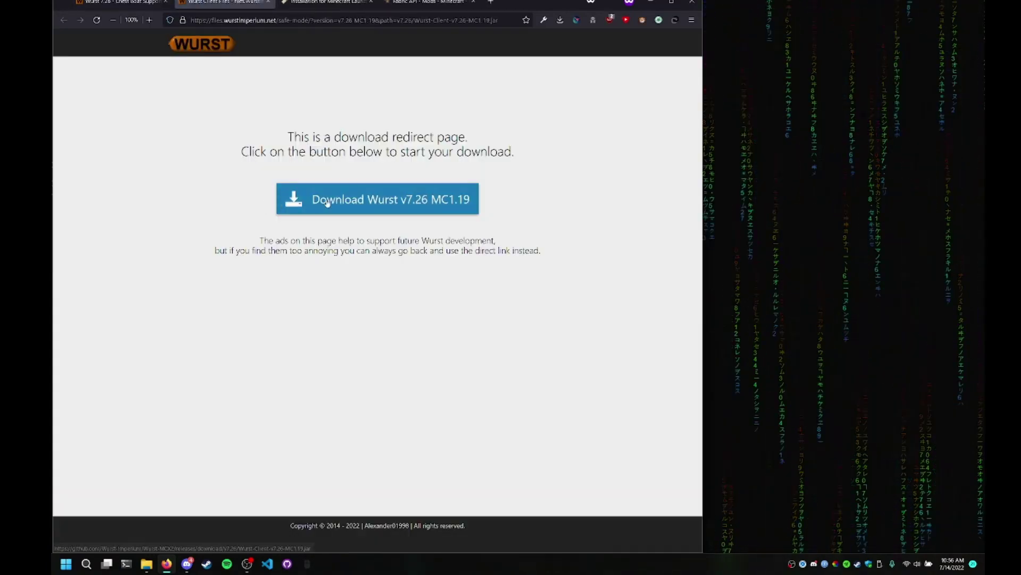
- Check the finished Wurst jar in the Firefox downloads panel
left_click(327, 202)
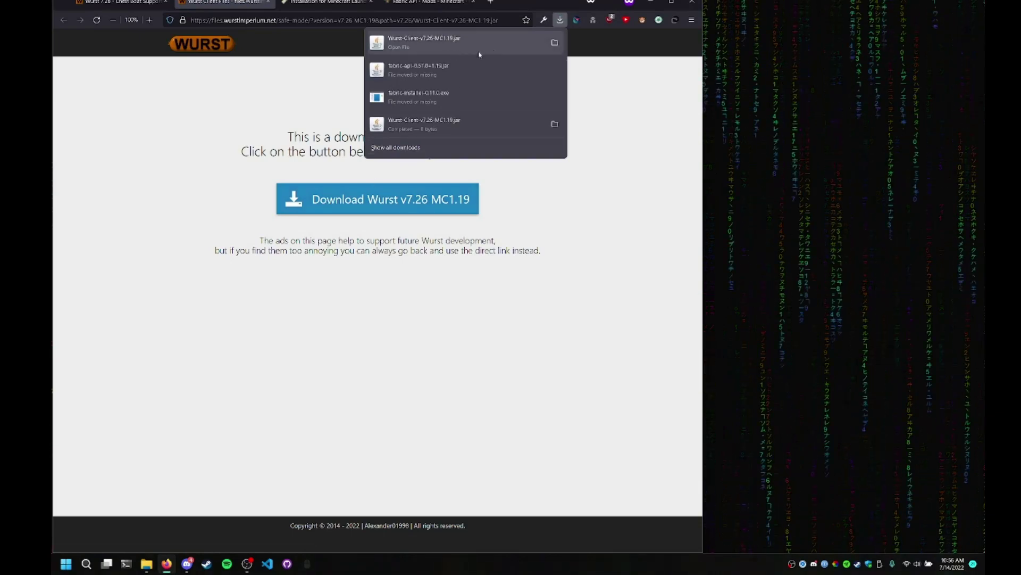
left_click(914, 29)
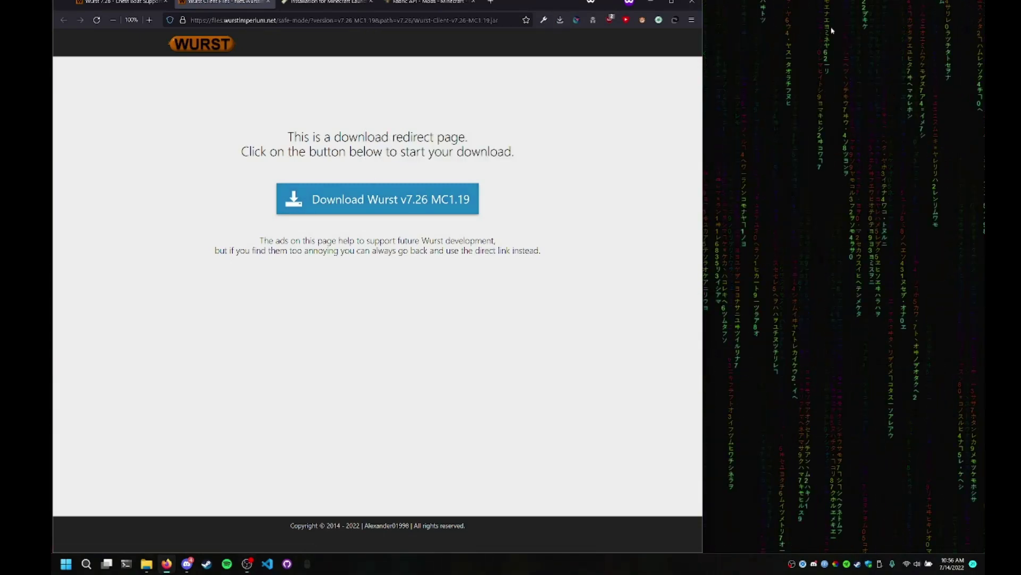
left_click(560, 20)
left_click(560, 20)
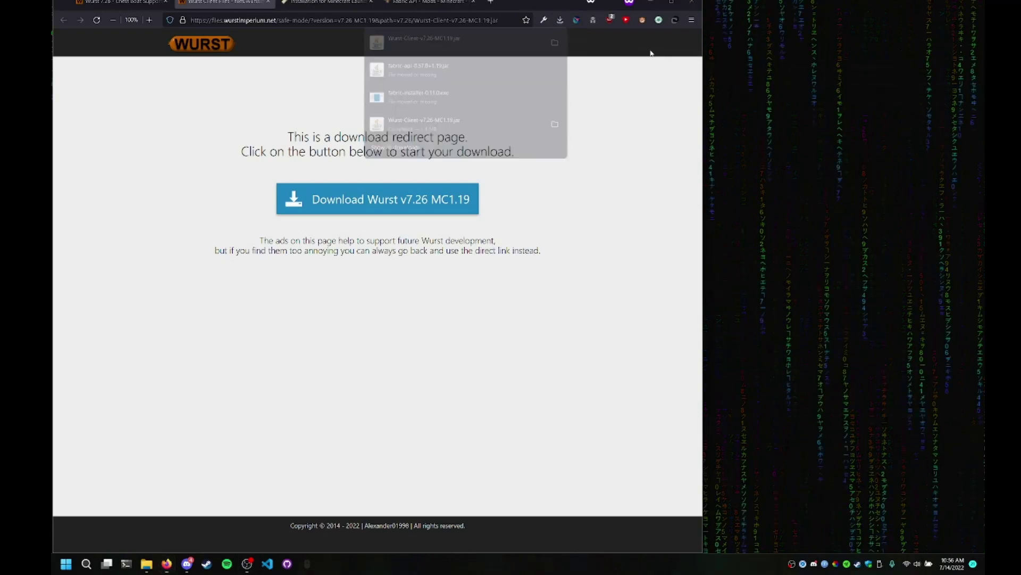
right_click(575, 22)
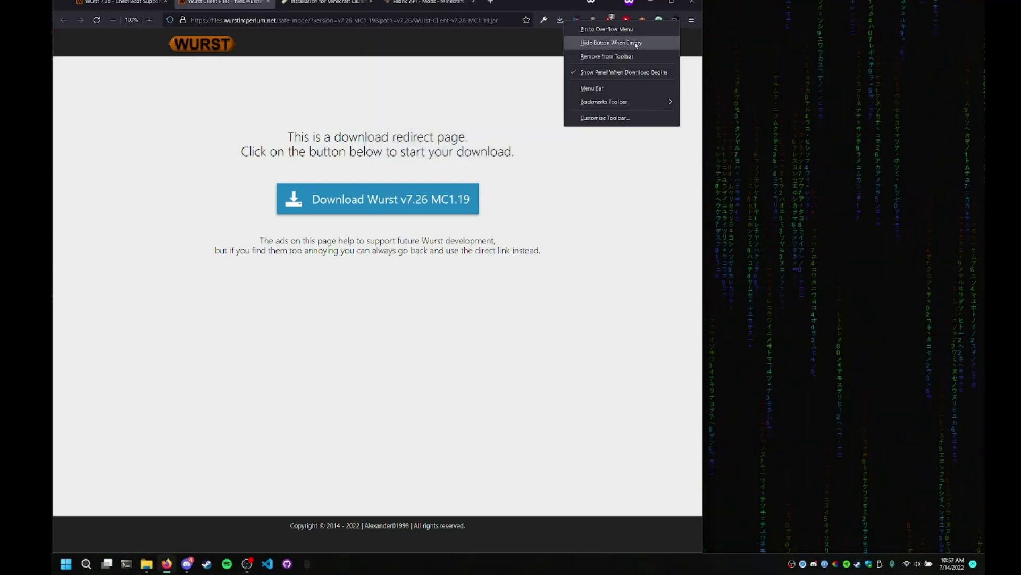
key("Escape")
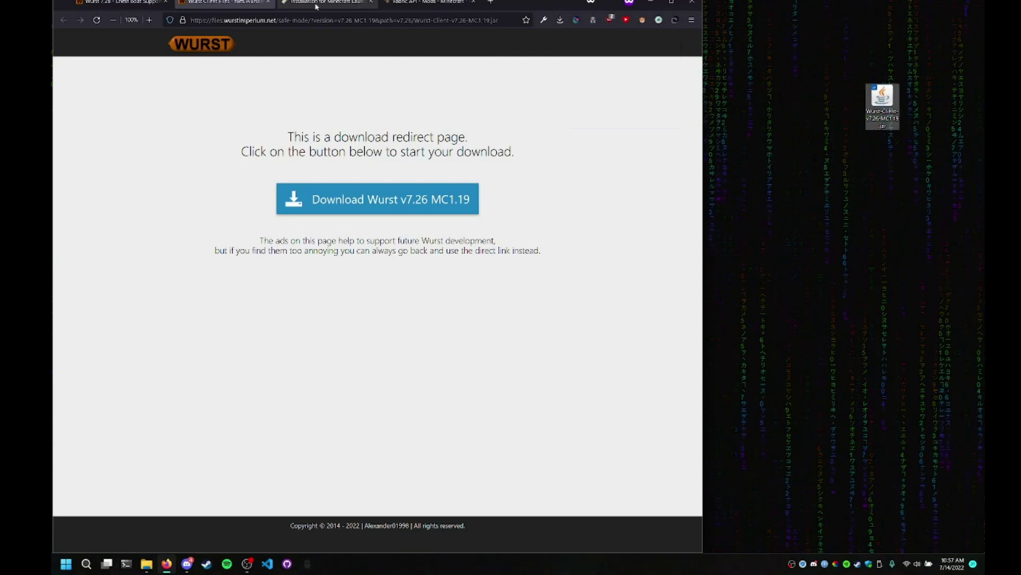
- Download the Fabric installer for Windows and run fabric-installer-0.11.0.exe
left_click(316, 7)
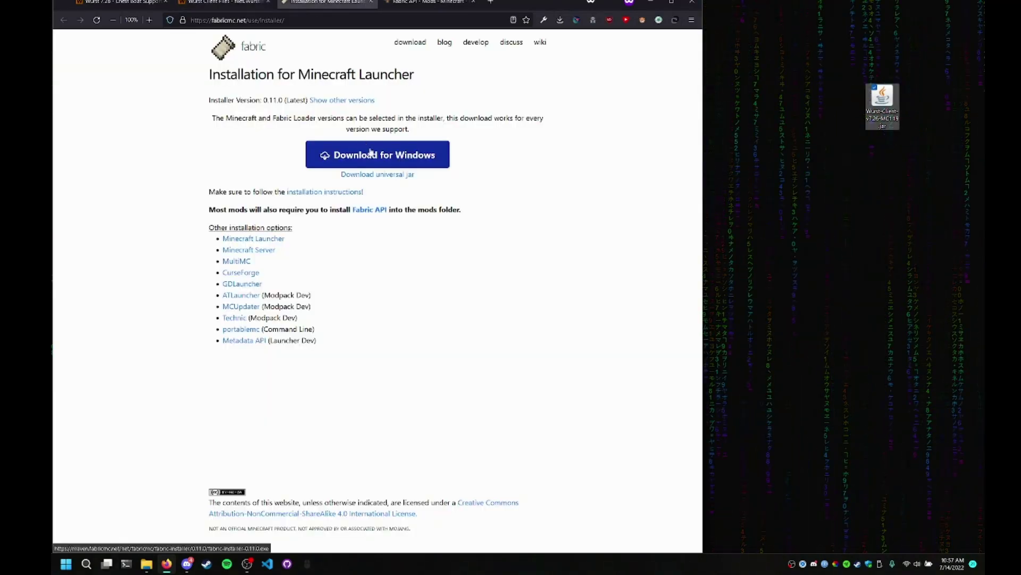
left_click(428, 159)
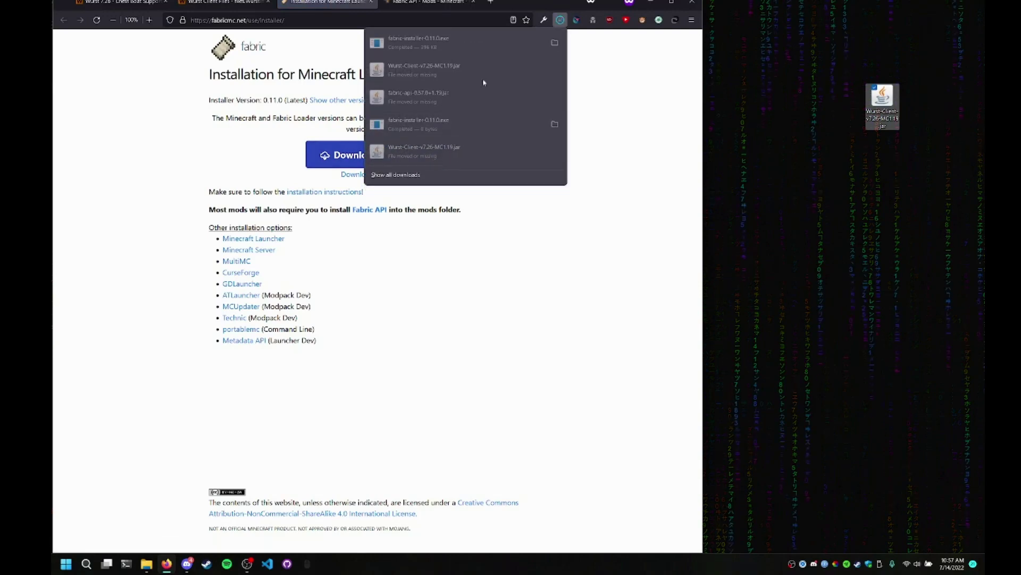
left_click(438, 38)
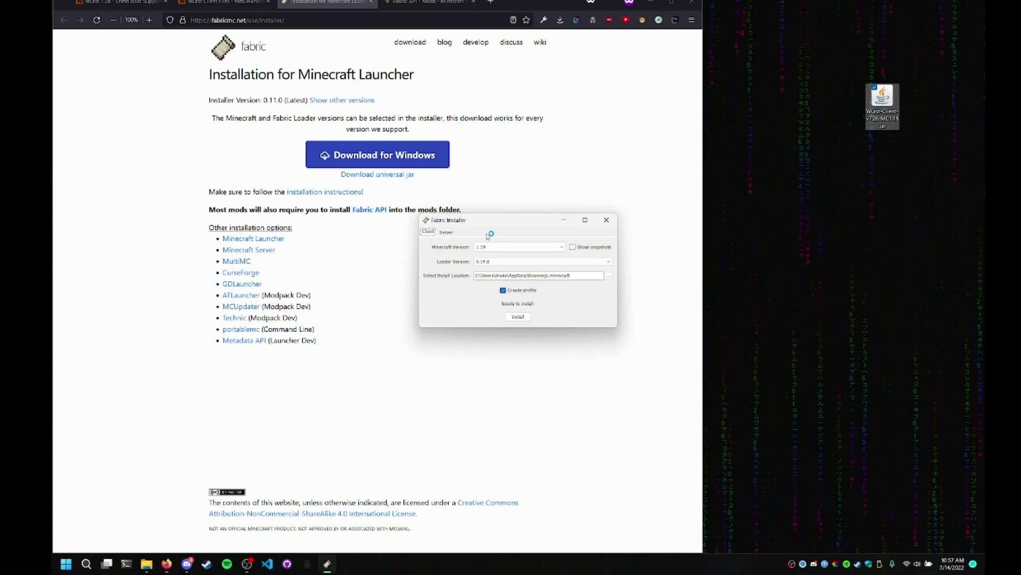
- Install Fabric Loader 0.14.8 for Minecraft 1.19 on the client and close the installer
left_click(519, 246)
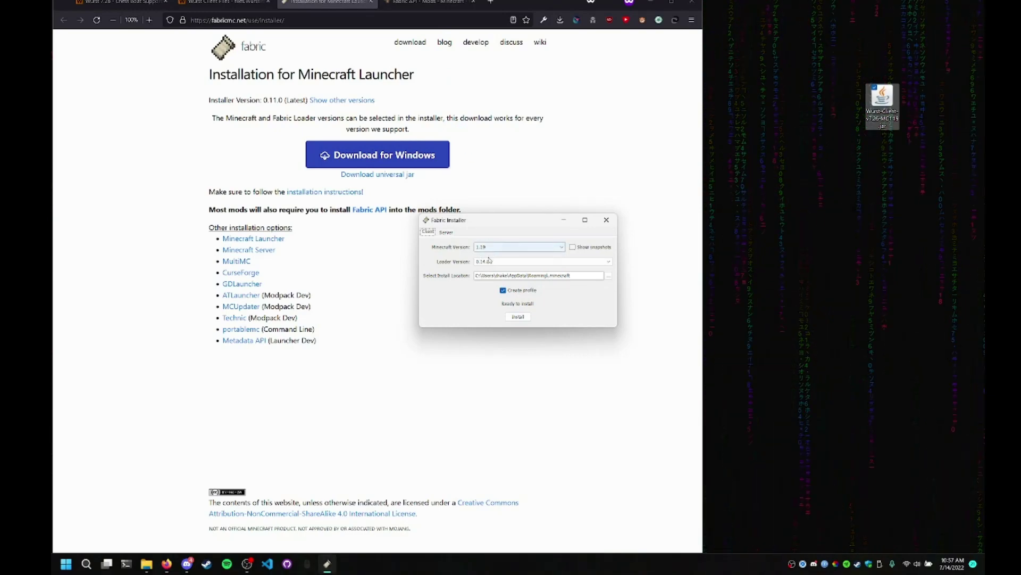
left_click(490, 261)
left_click(490, 270)
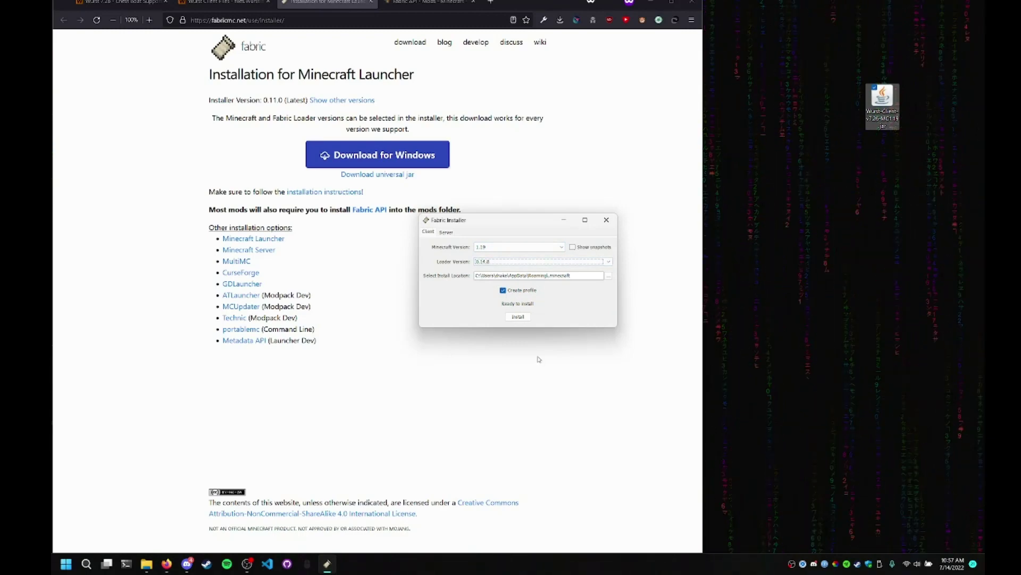
left_click(518, 317)
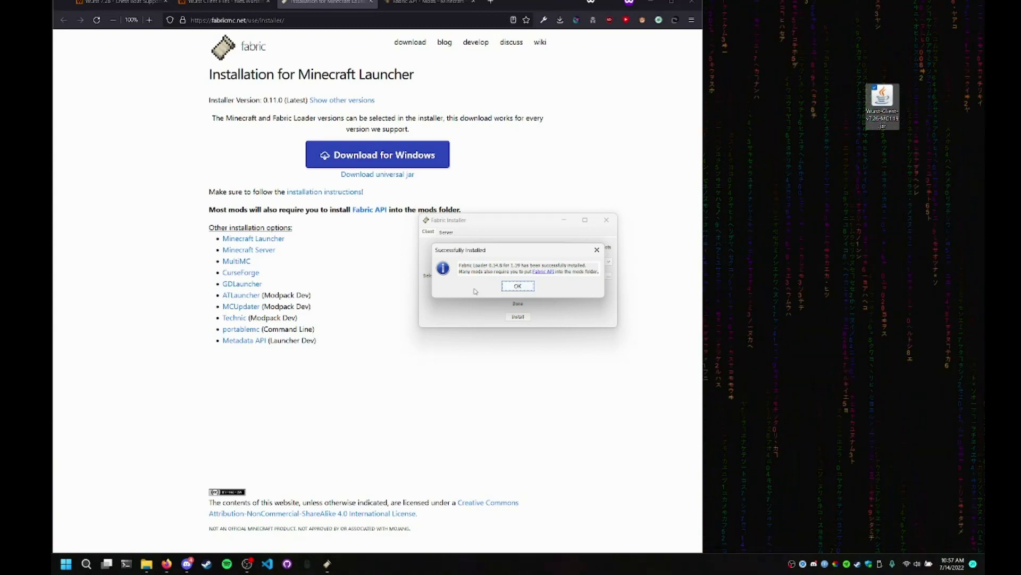
left_click(519, 286)
left_click(608, 222)
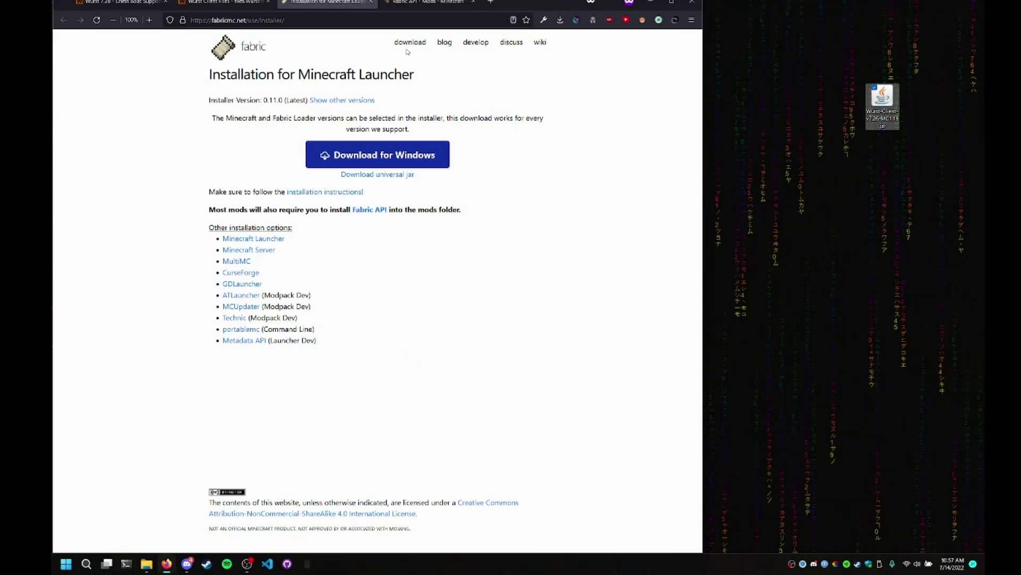
- Download the newest Fabric API build, 0.57.0, from CurseForge's file list filtered to 1.19
left_click(424, 3)
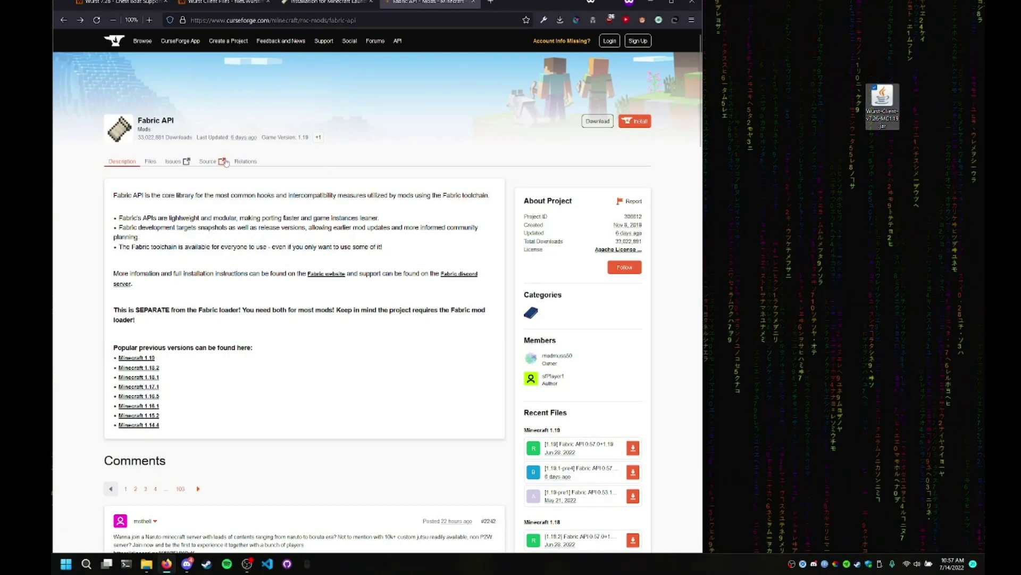
left_click(151, 163)
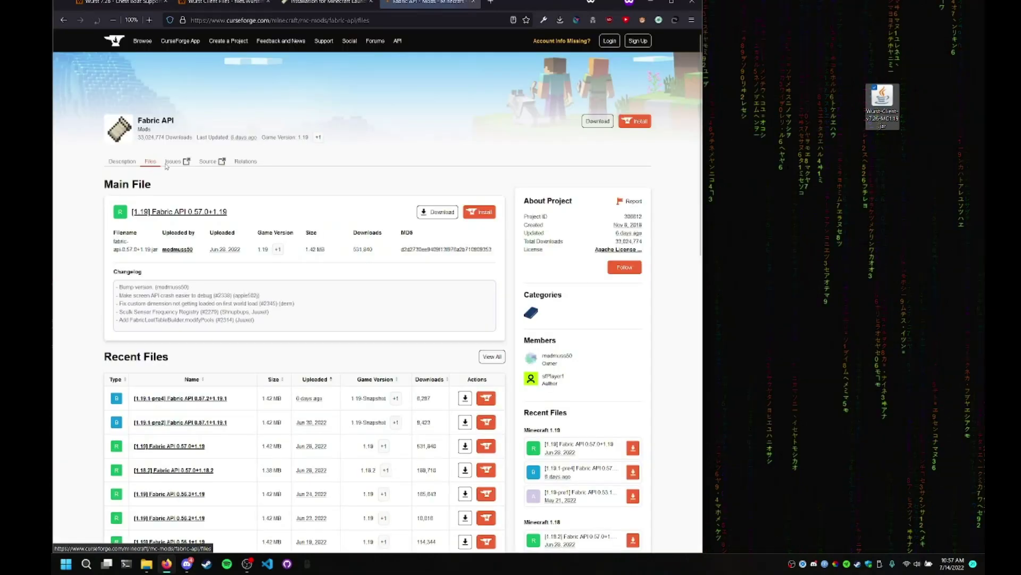
left_click(488, 356)
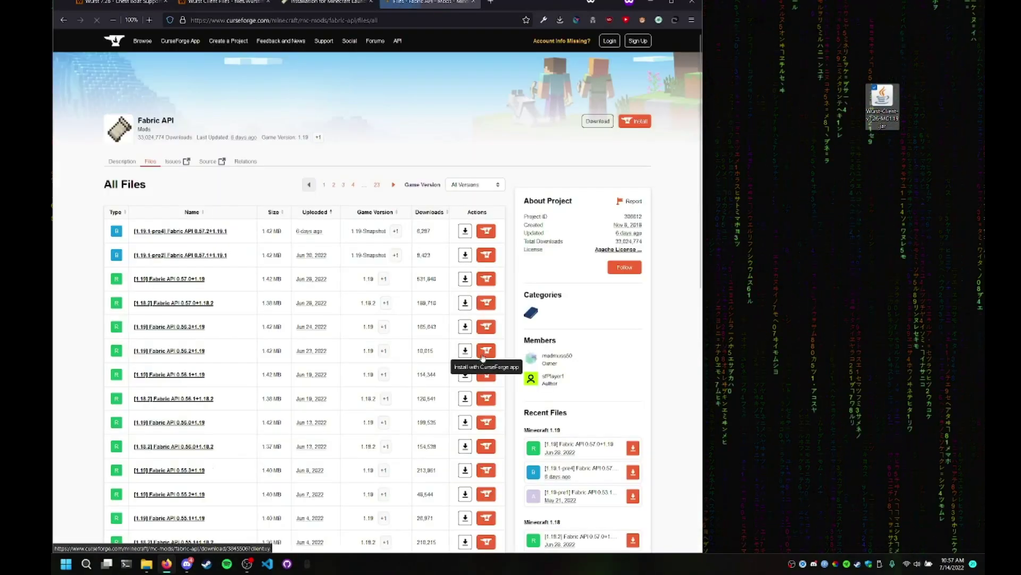
scroll(483, 356, "down", 10)
scroll(483, 357, "up", 10)
scroll(482, 357, "down", 10)
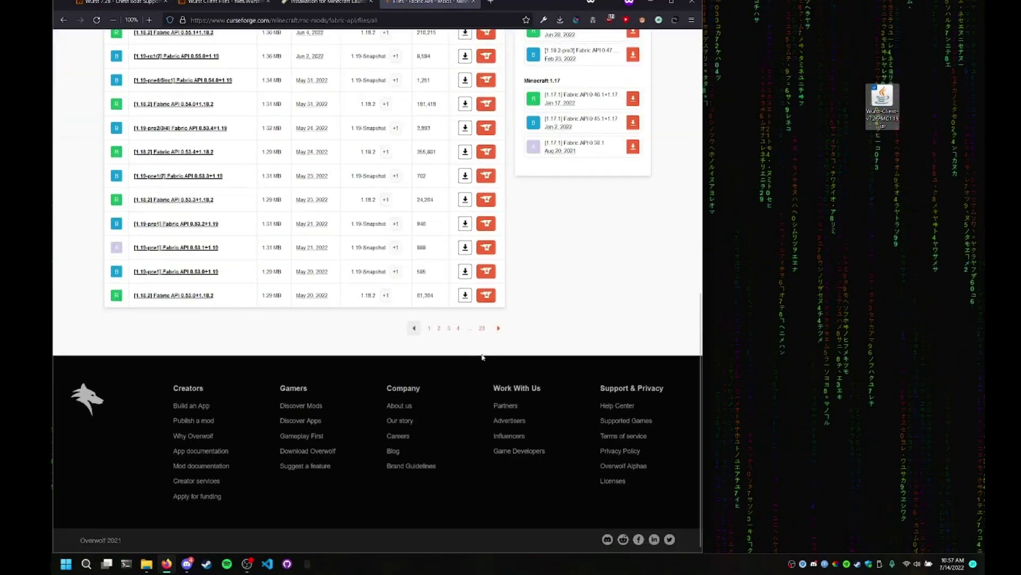
scroll(485, 385, "up", 3)
scroll(475, 446, "up", 8)
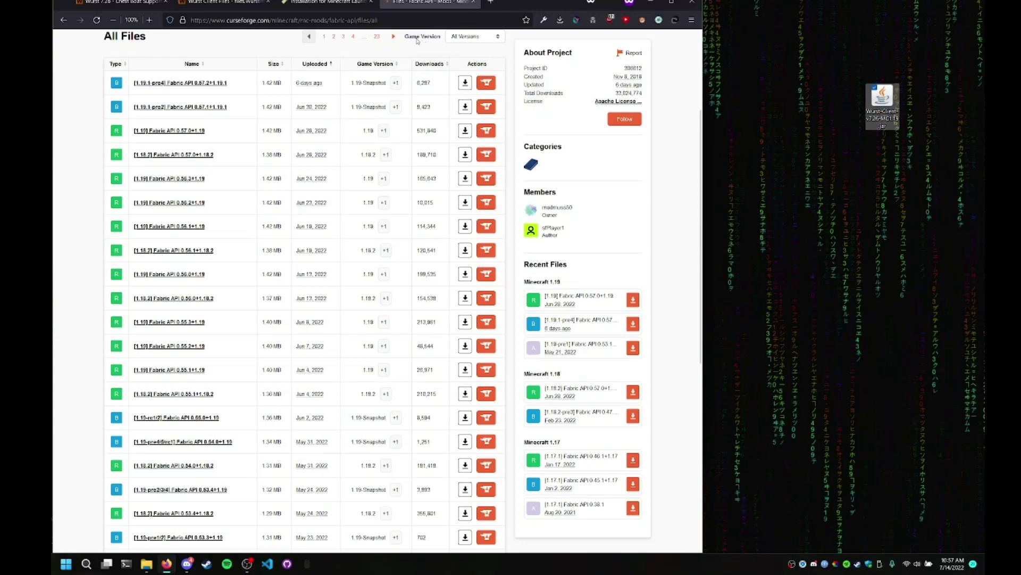
left_click(467, 36)
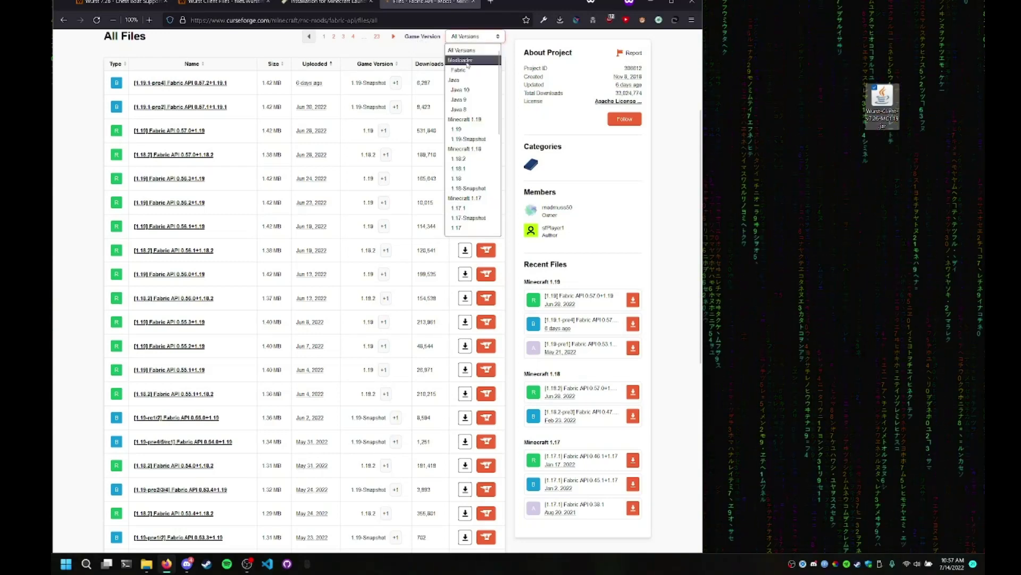
left_click(476, 129)
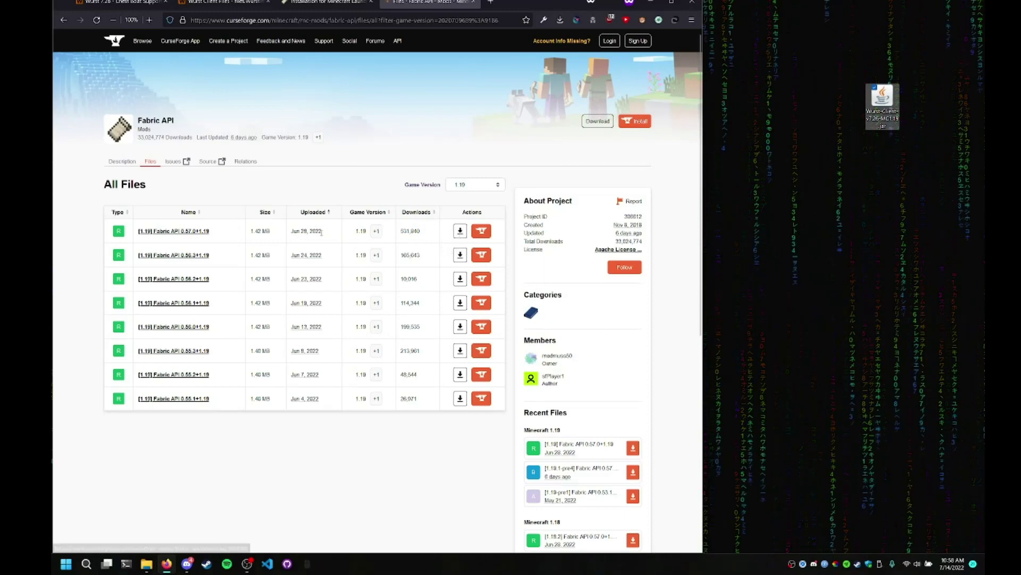
left_click(460, 231)
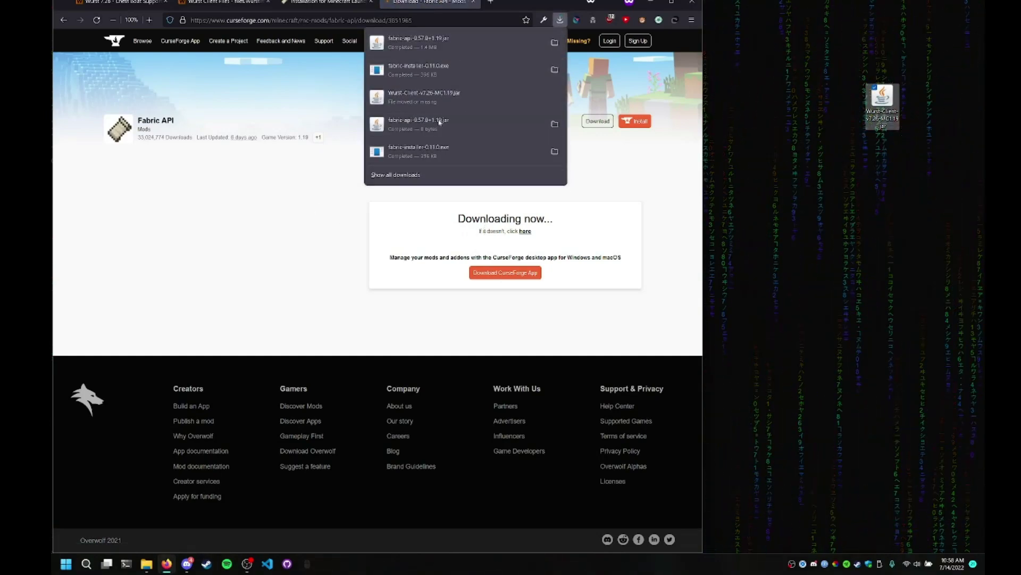
- Confirm the download finished and place the fabric-api jar beside the Wurst jar
left_click(902, 172)
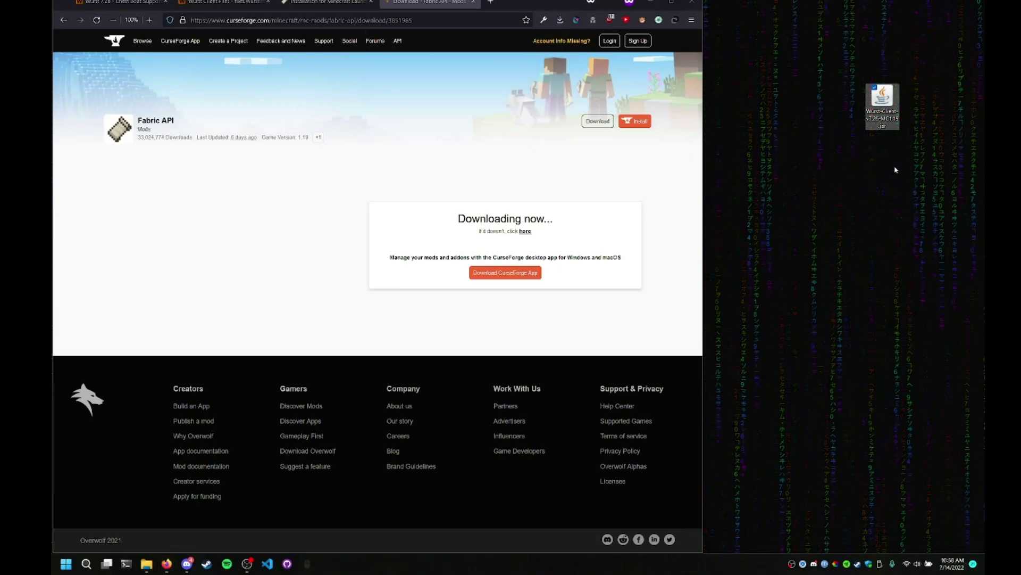
left_click(560, 21)
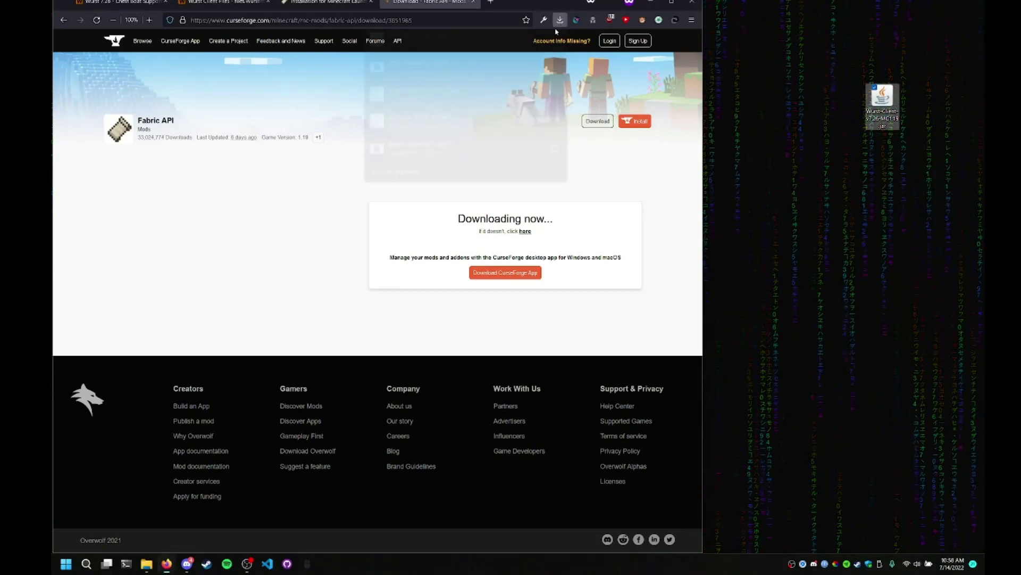
left_click(873, 183)
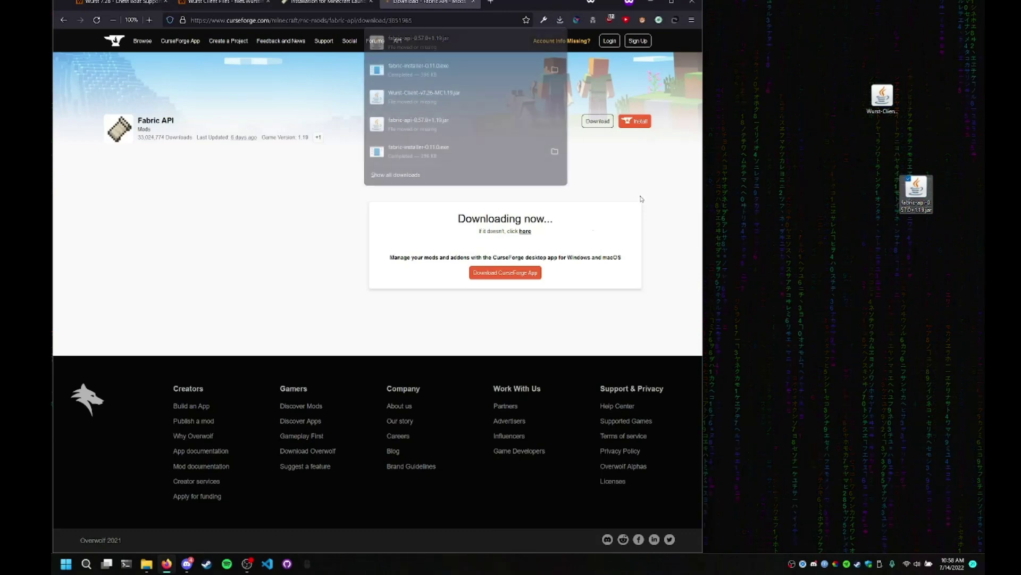
left_click_drag(917, 190, 930, 165)
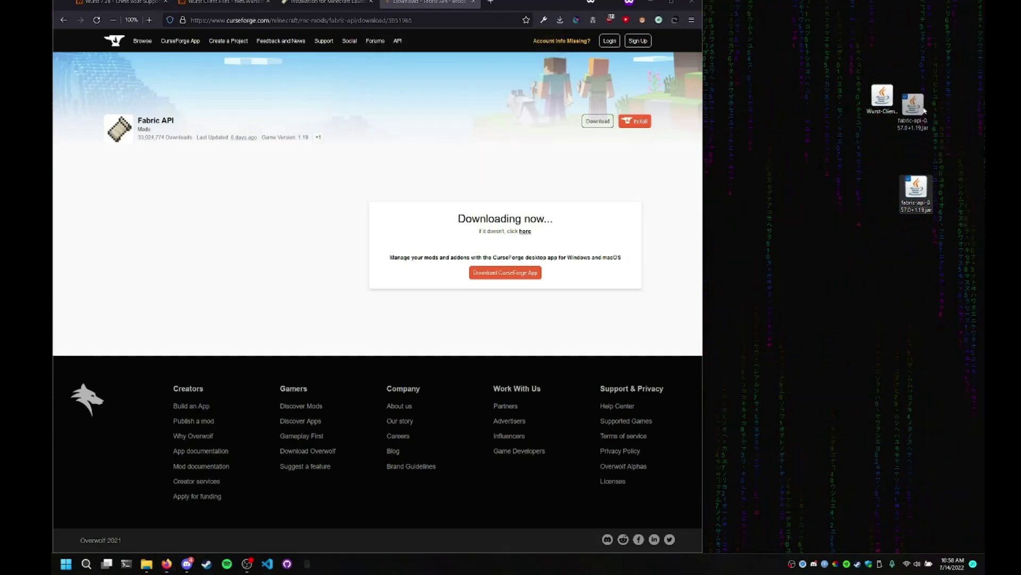
left_click_drag(927, 102, 926, 100)
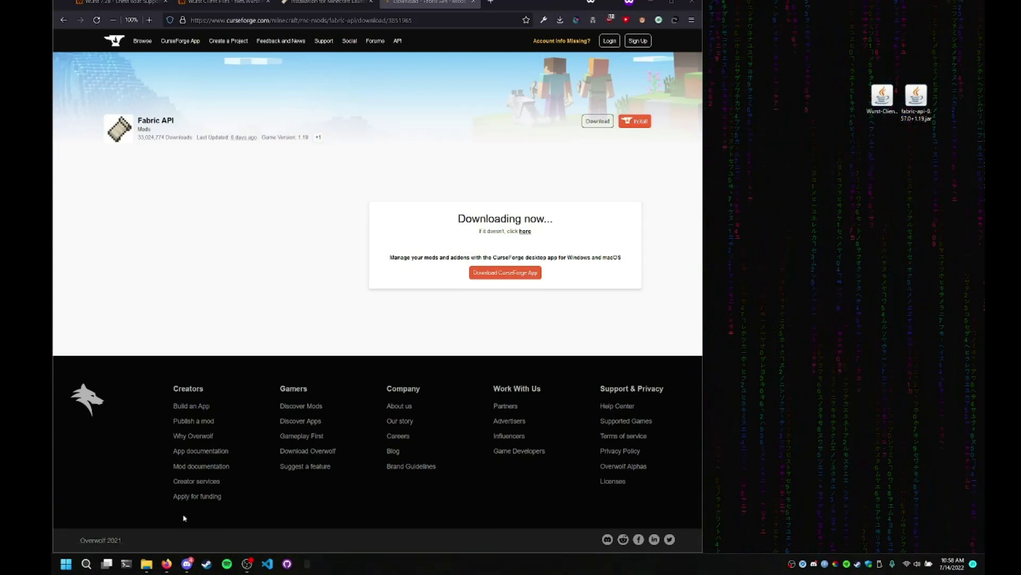
- Open the .minecraft mods folder in an enlarged File Explorer window
left_click(146, 565)
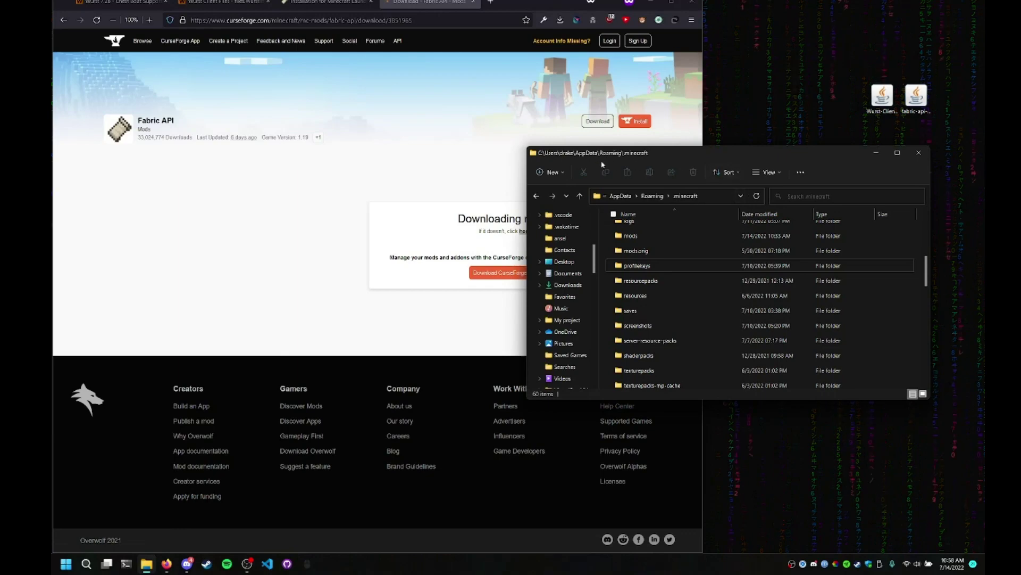
left_click_drag(528, 148, 391, 97)
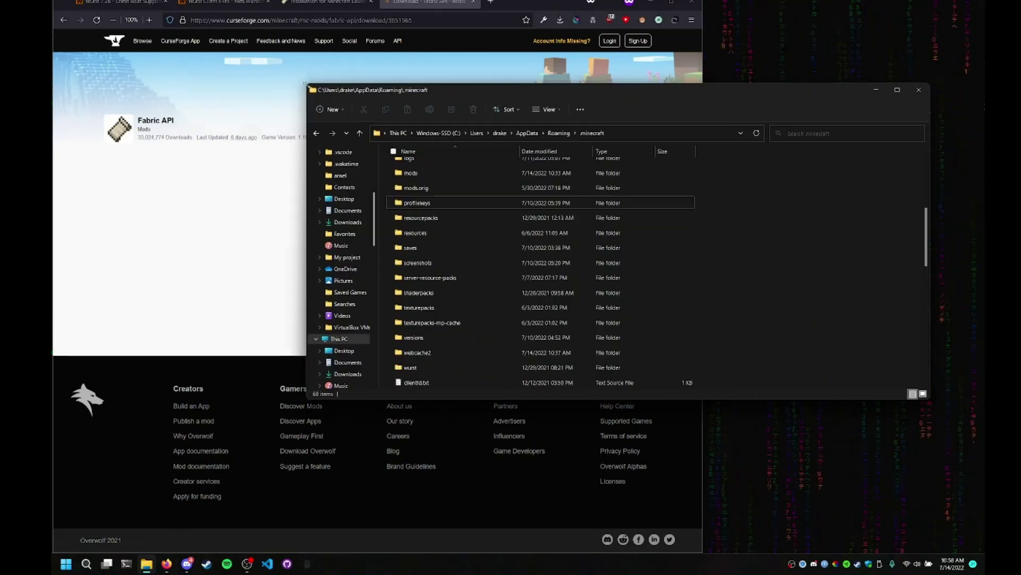
left_click(630, 134)
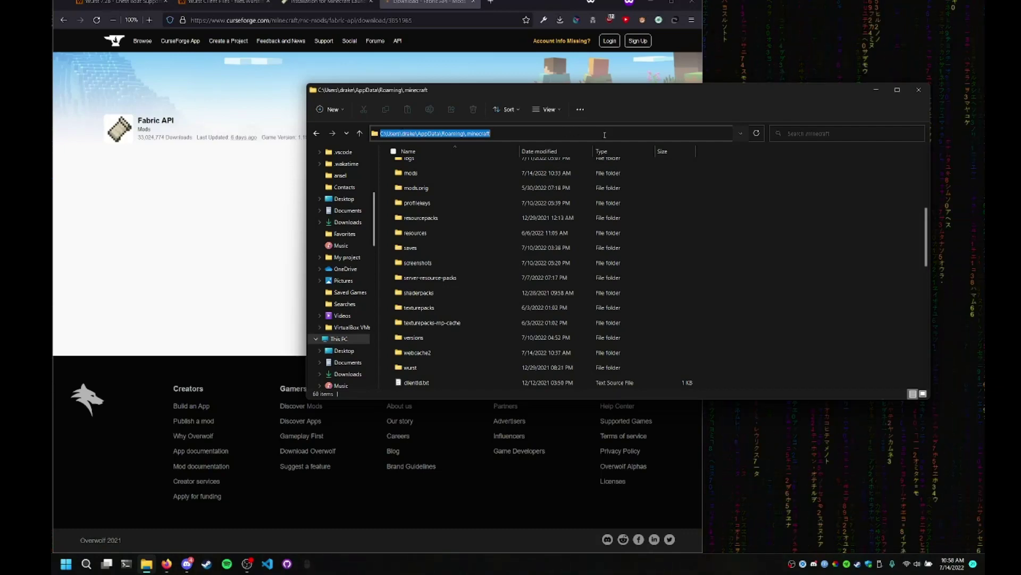
left_click(633, 123)
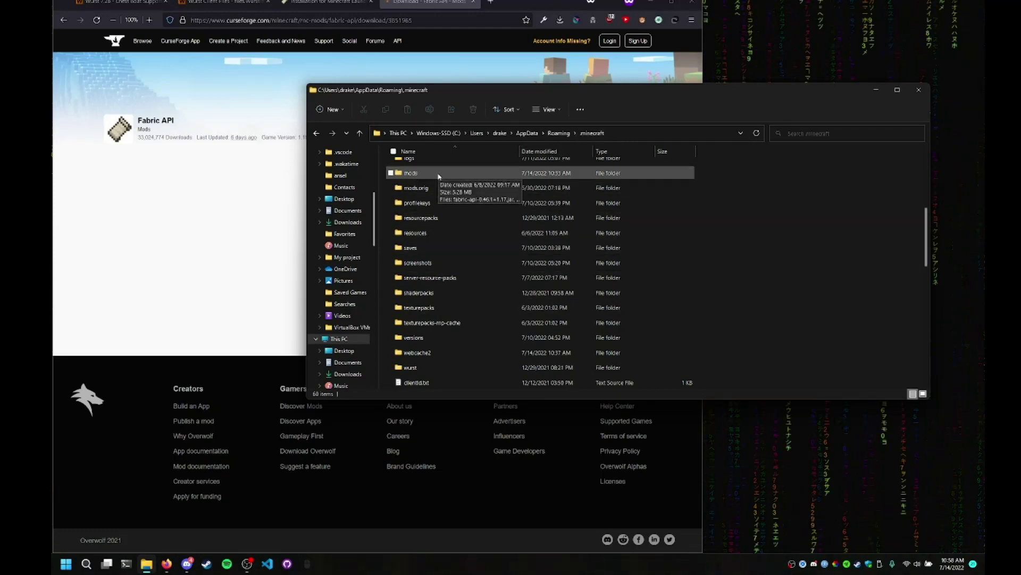
mouse_move(410, 173)
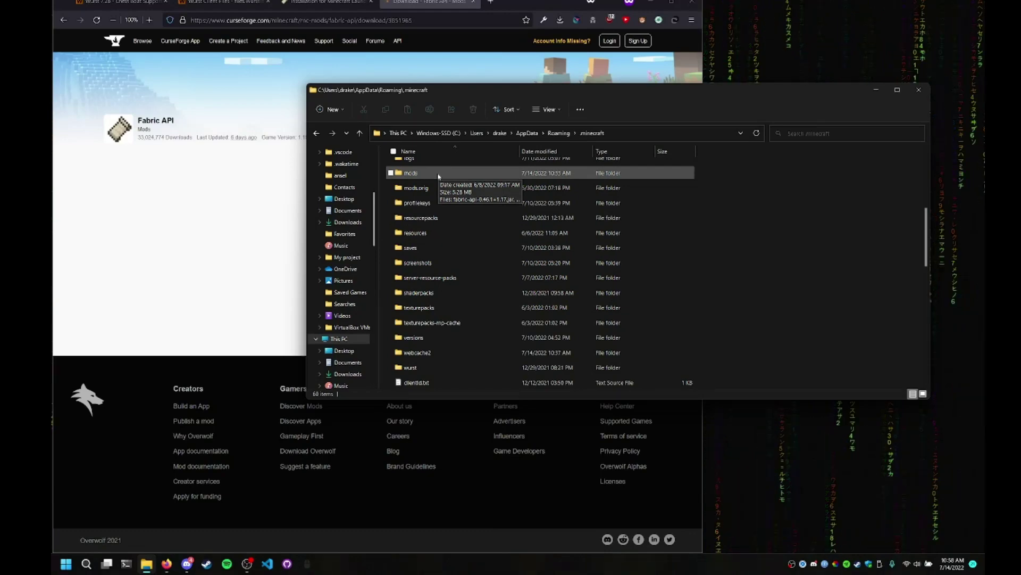
double_click(438, 176)
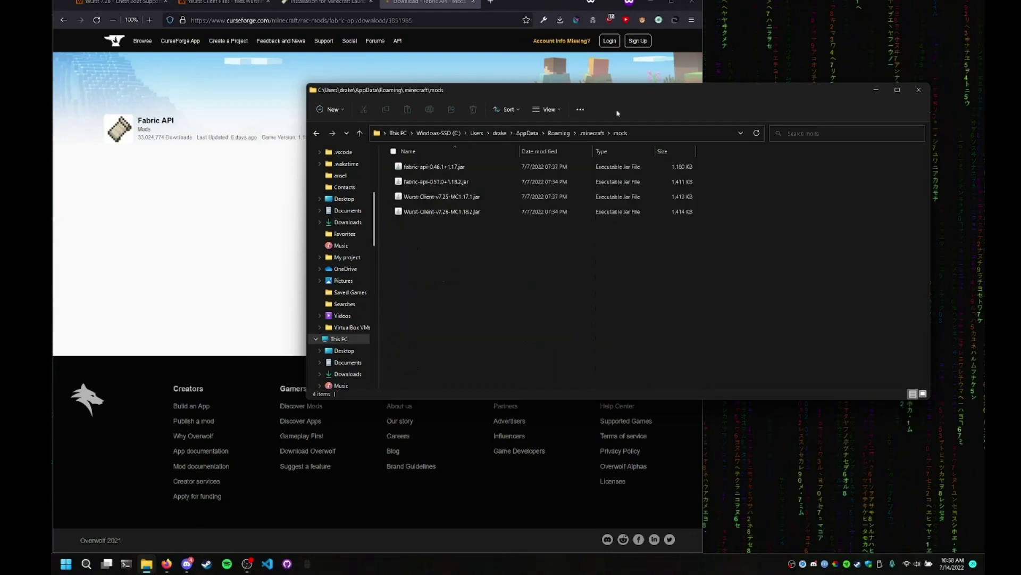
- Move the Wurst Client and fabric-api jars from the desktop into the mods folder
left_click_drag(652, 95, 423, 97)
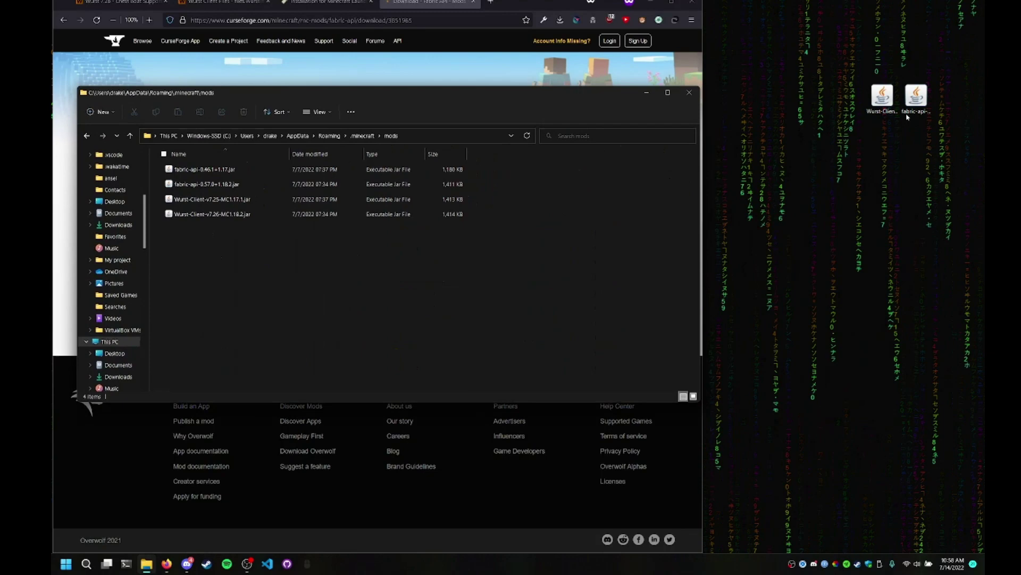
left_click_drag(883, 97, 391, 250)
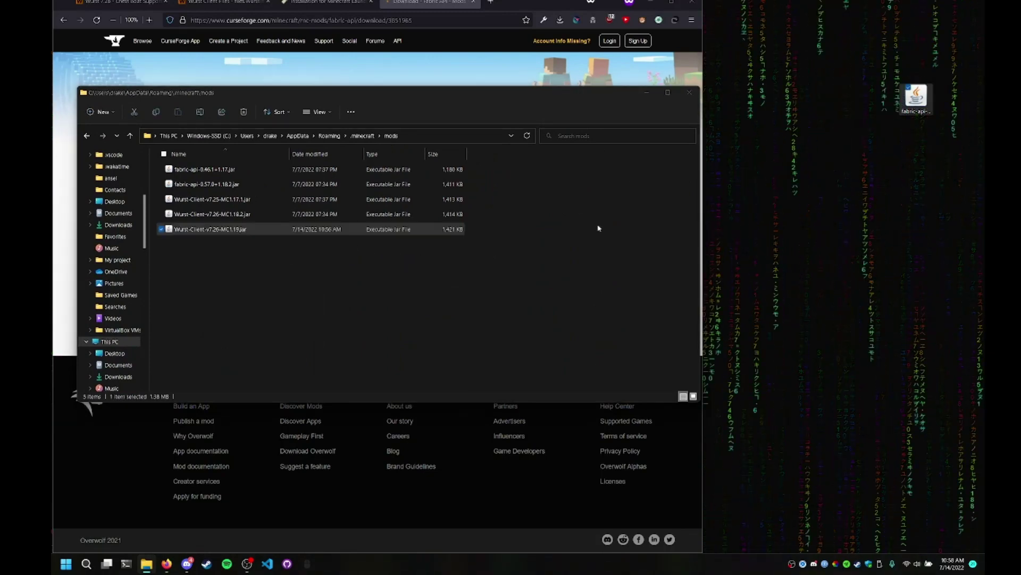
left_click_drag(916, 96, 275, 255)
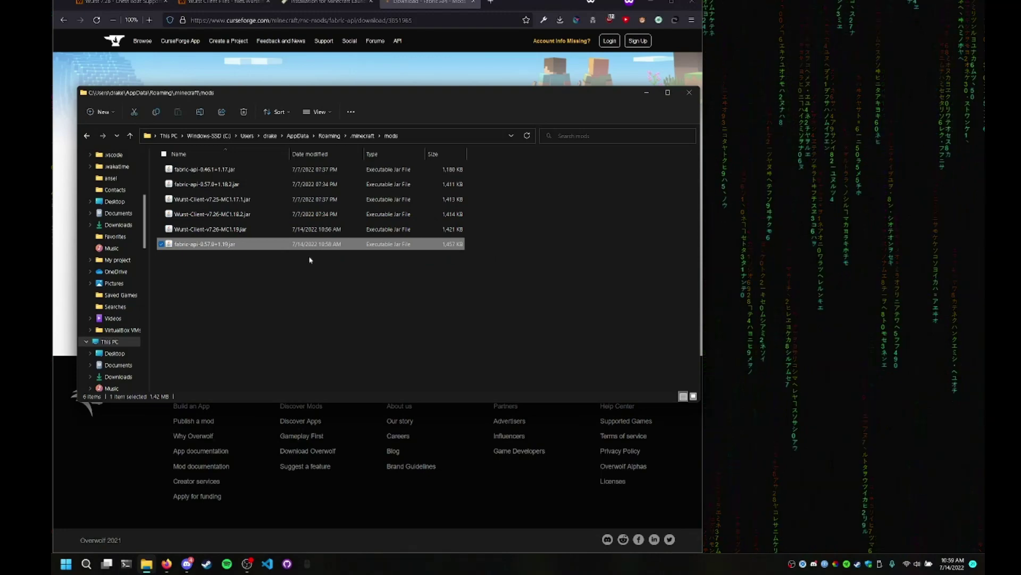
left_click(511, 303)
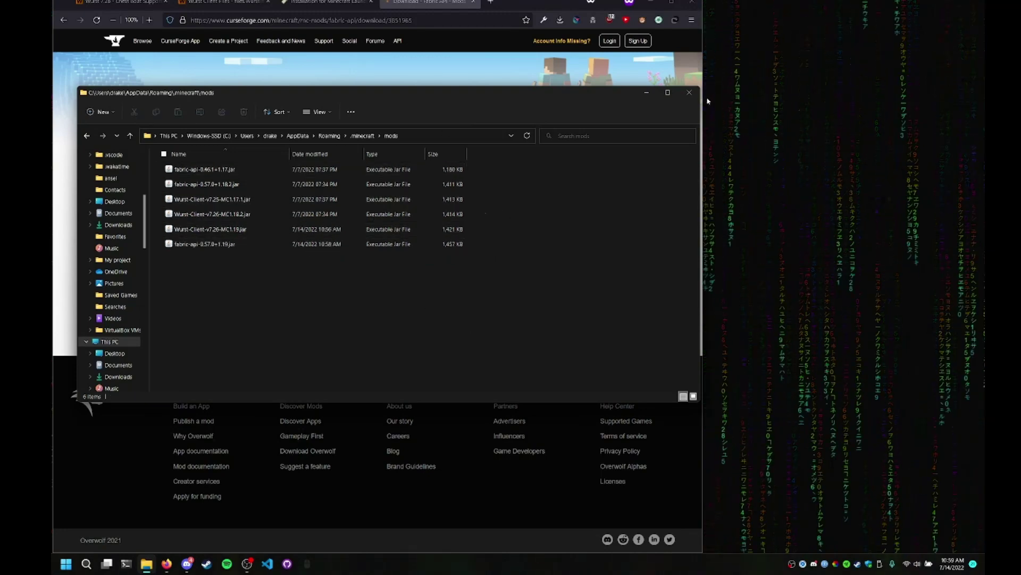
- Close File Explorer and launch Minecraft Launcher from the Start menu
left_click(692, 96)
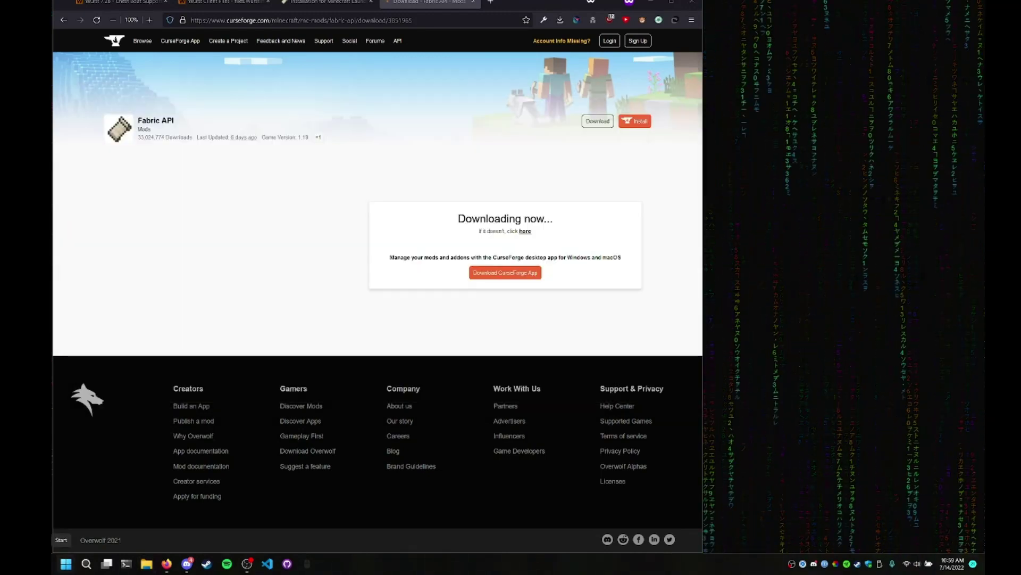
key("super")
scroll(199, 320, "down", 2)
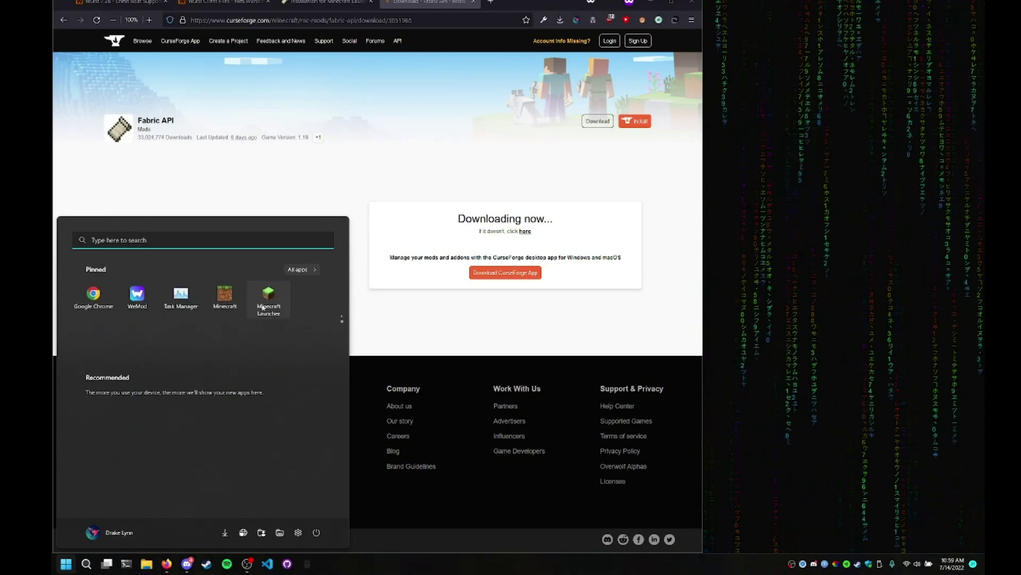
left_click(266, 307)
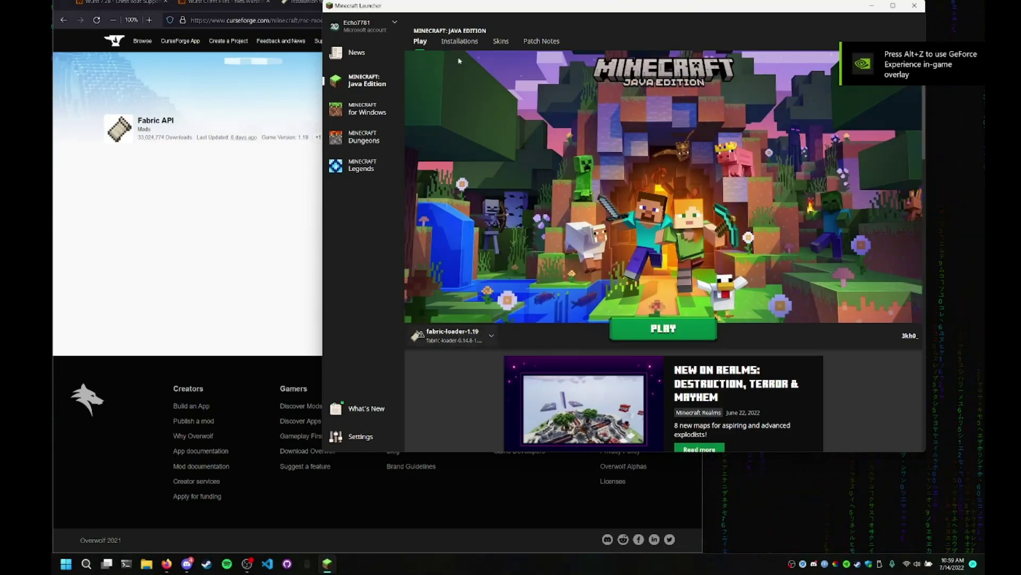
- Edit the fabric-loader-1.19 installation, name it 'WURST 1.19', and save
left_click(460, 41)
scroll(753, 239, "down", 2)
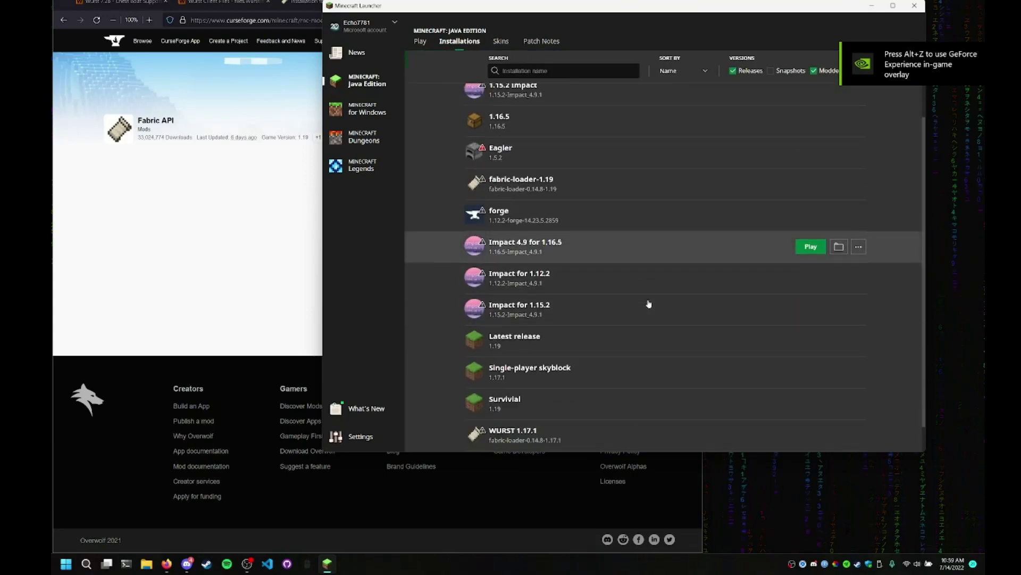
left_click(859, 153)
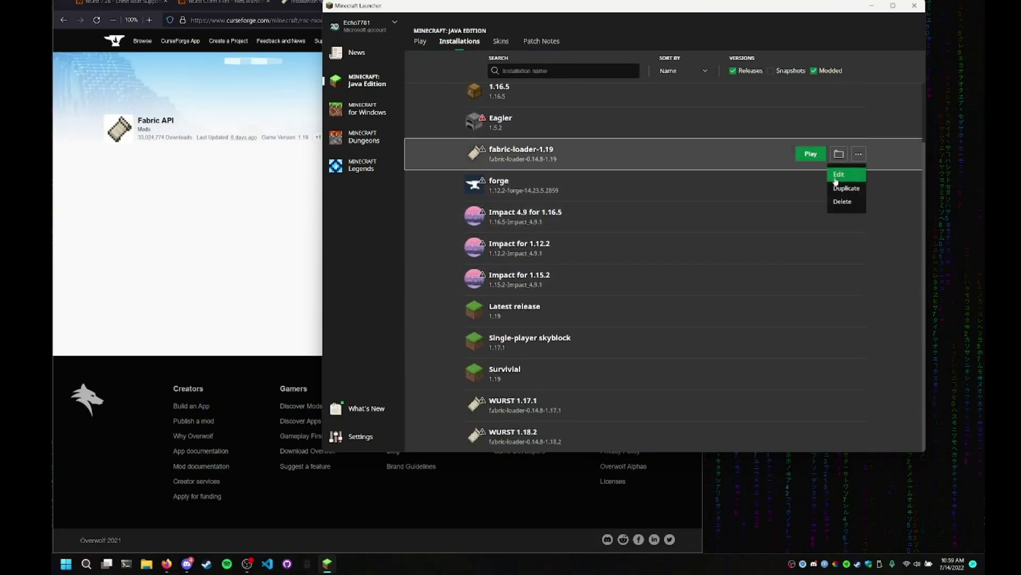
left_click(843, 166)
left_click(613, 103)
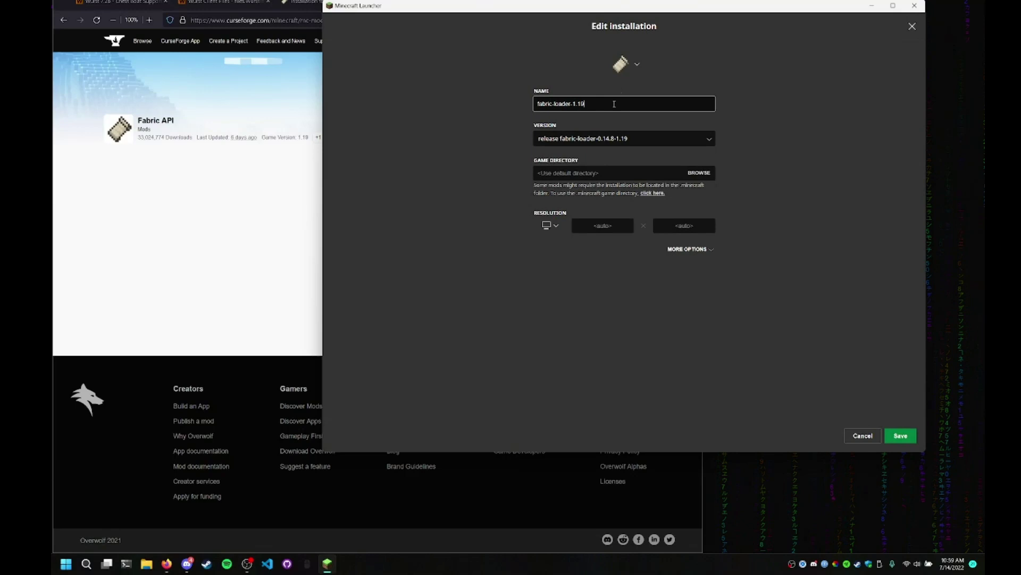
type("WURST")
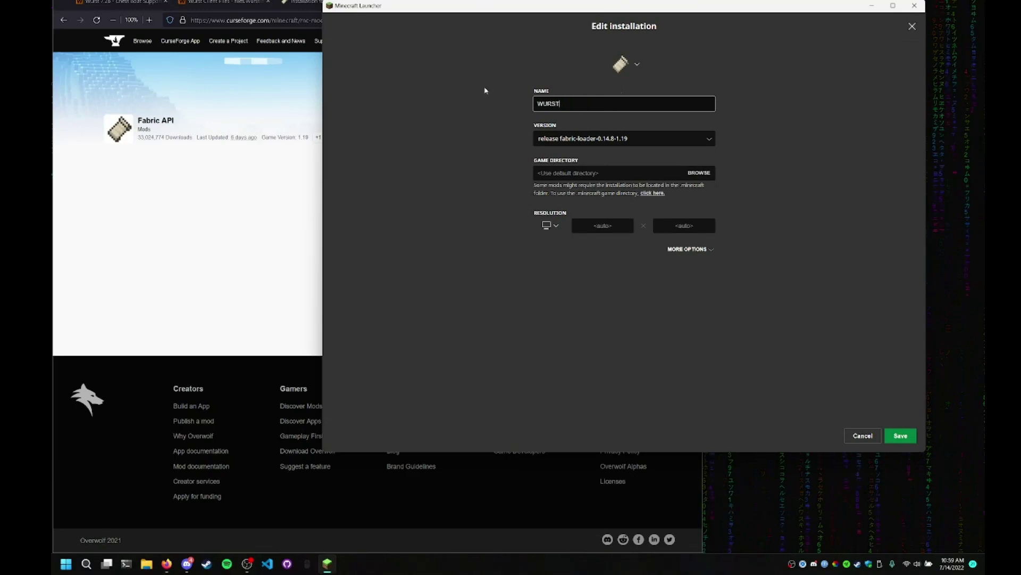
type(" 1.19")
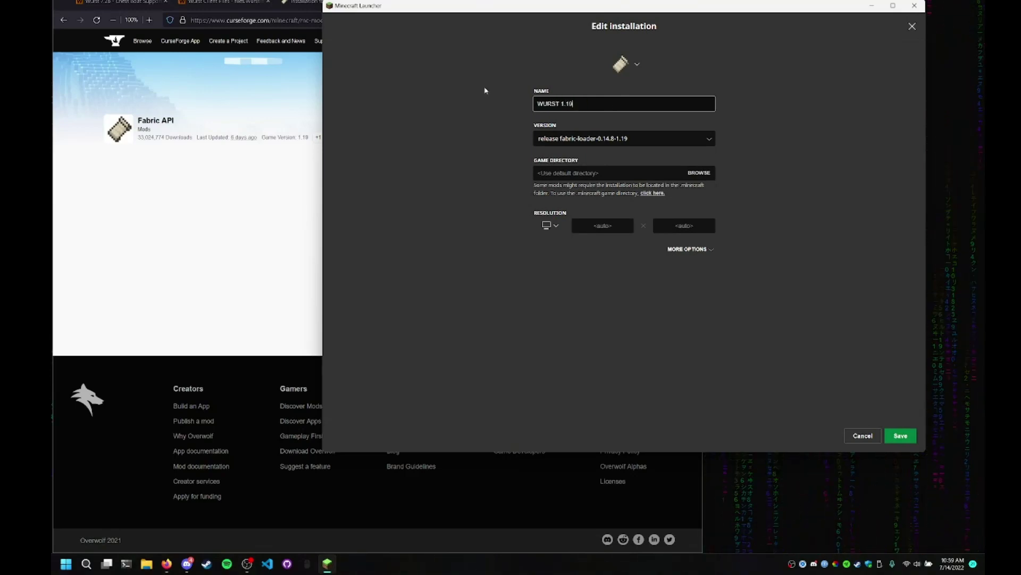
left_click(901, 436)
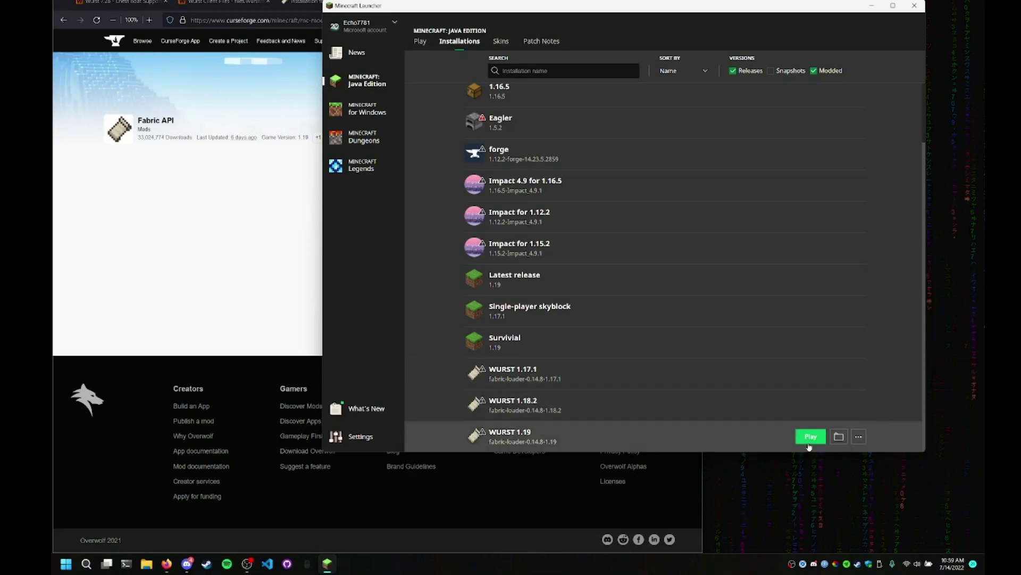
- Play the WURST 1.19 installation and let its 20.47 MB of game files download
left_click(809, 438)
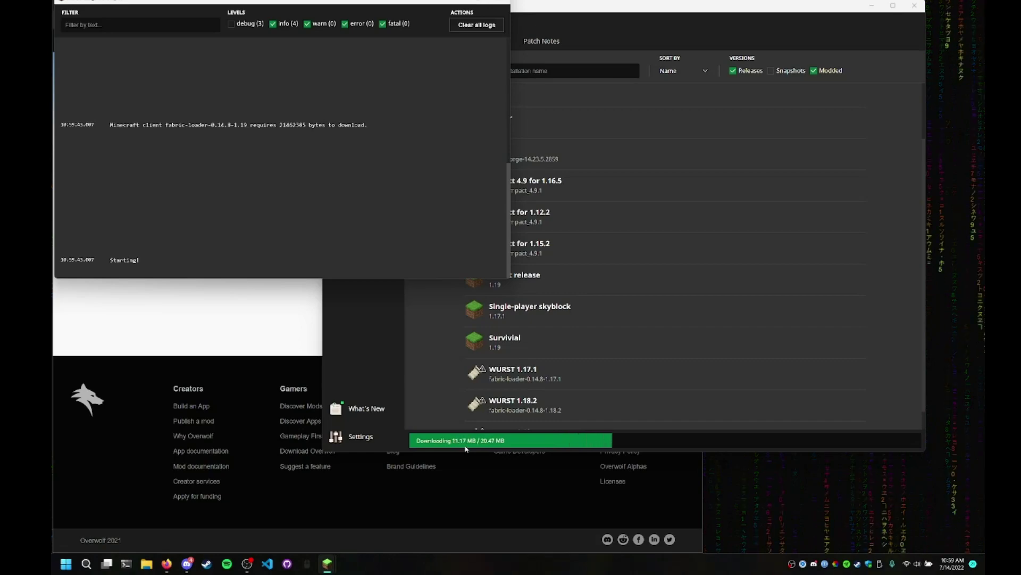
- Browse the Wurst homepage's features, commands and default keybinds lists in Firefox
left_click(271, 330)
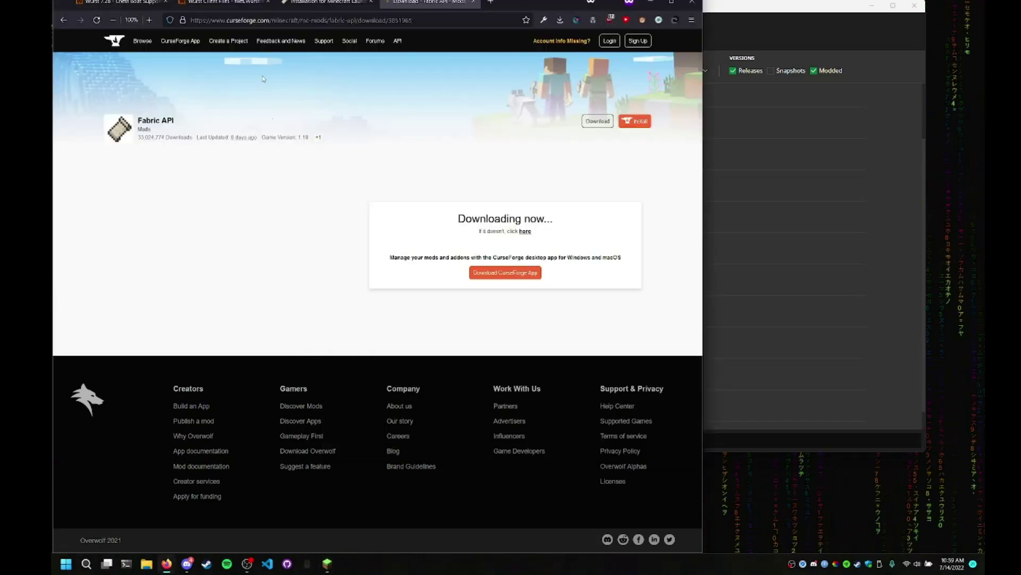
left_click(120, 3)
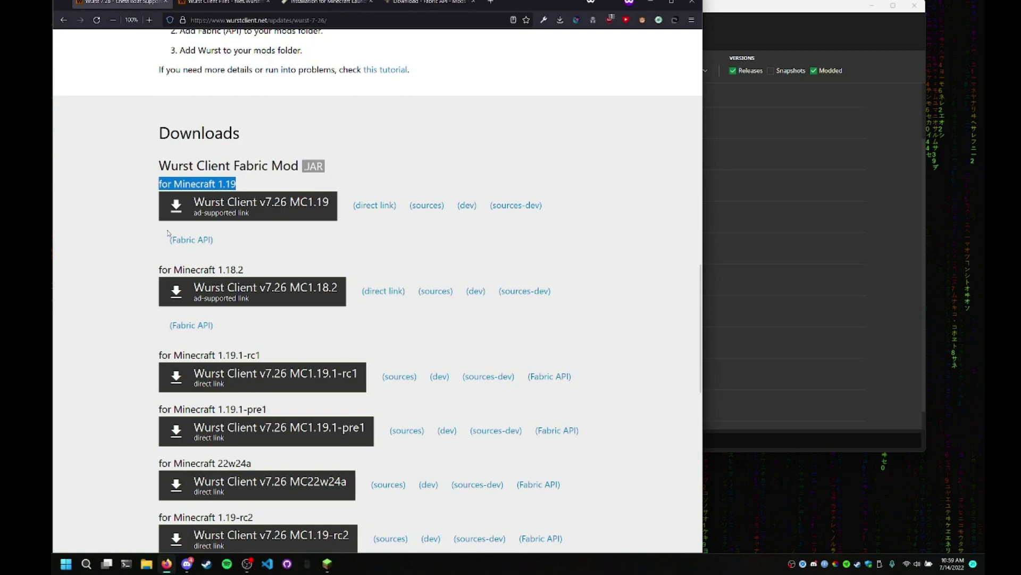
scroll(375, 279, "up", 10)
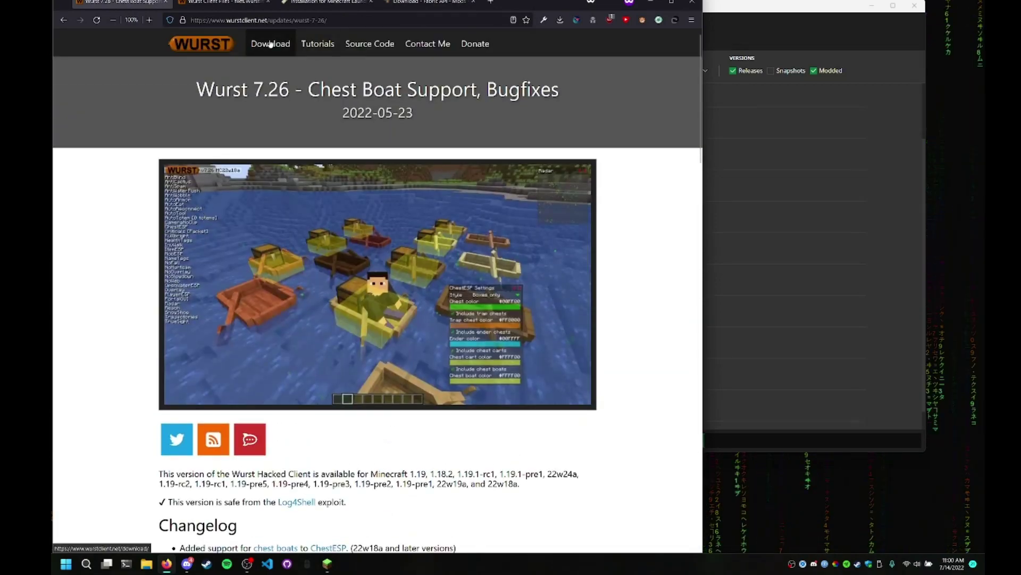
left_click(230, 47)
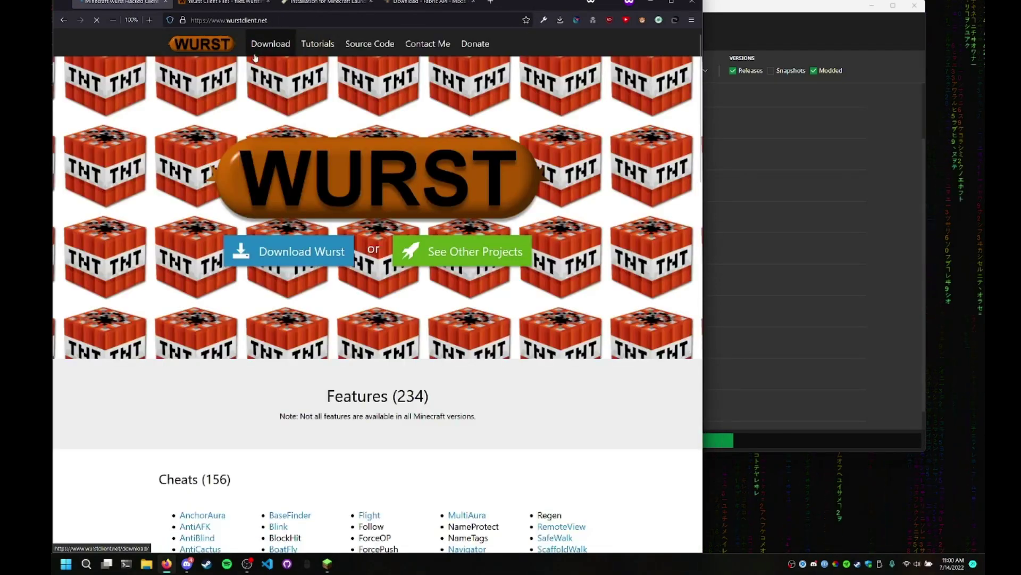
scroll(375, 279, "down", 5)
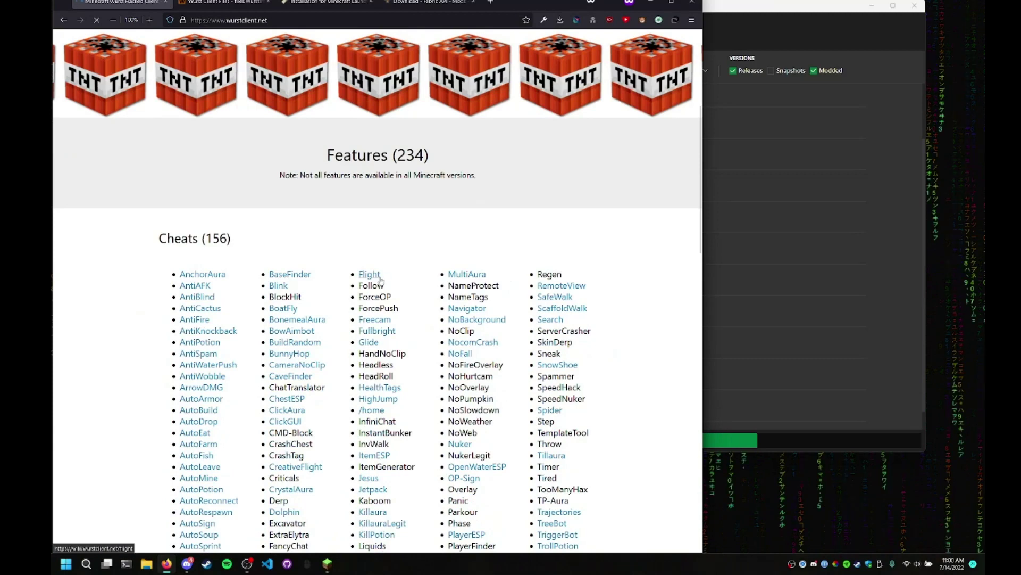
scroll(359, 280, "down", 2)
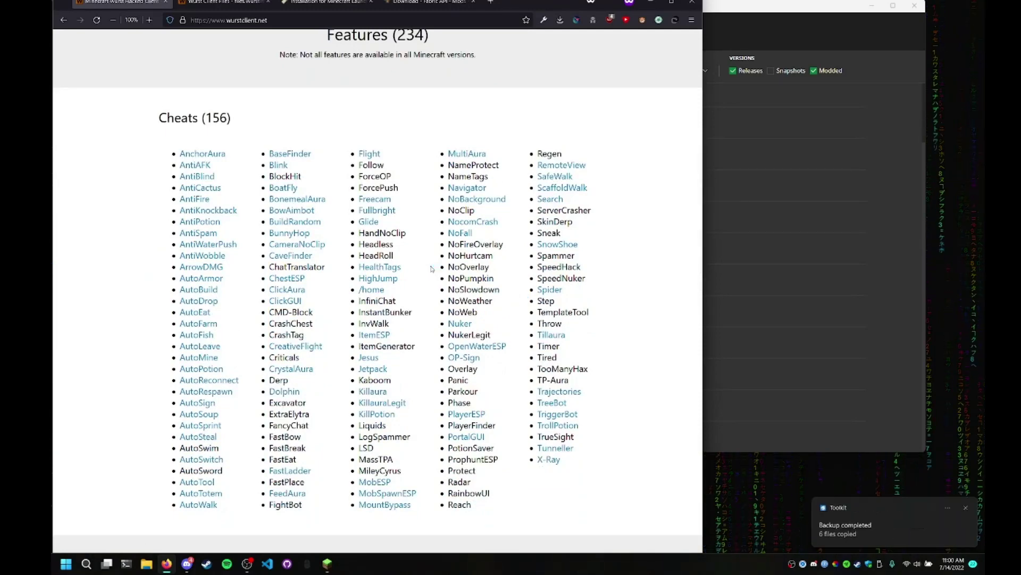
scroll(391, 397, "down", 5)
scroll(375, 399, "down", 4)
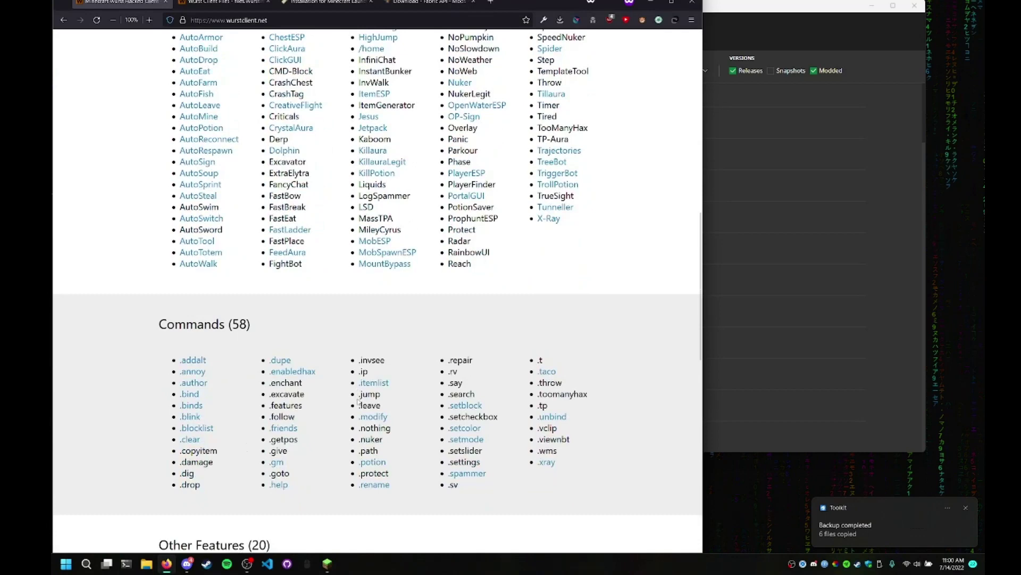
scroll(358, 402, "down", 3)
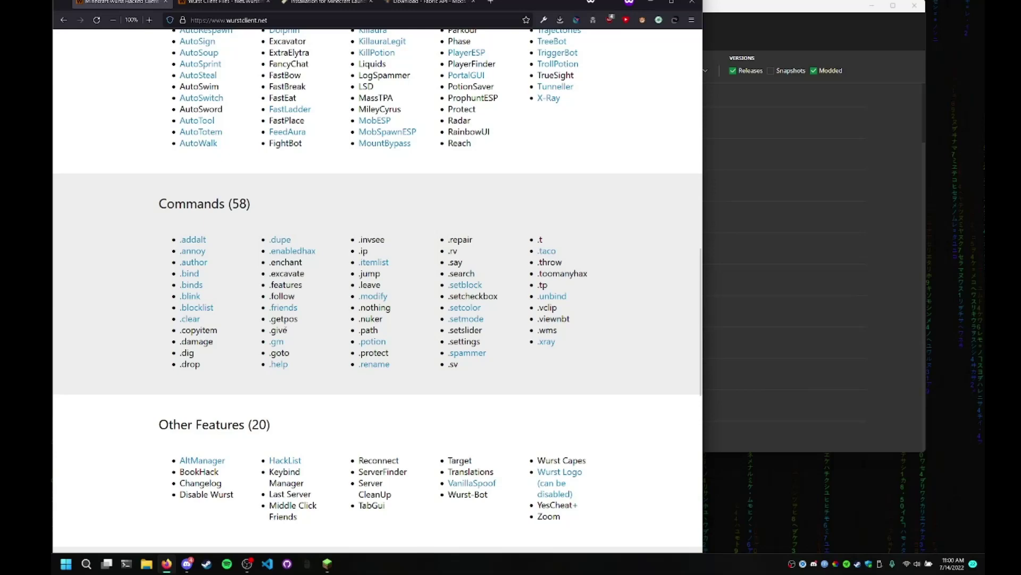
scroll(375, 328, "down", 5)
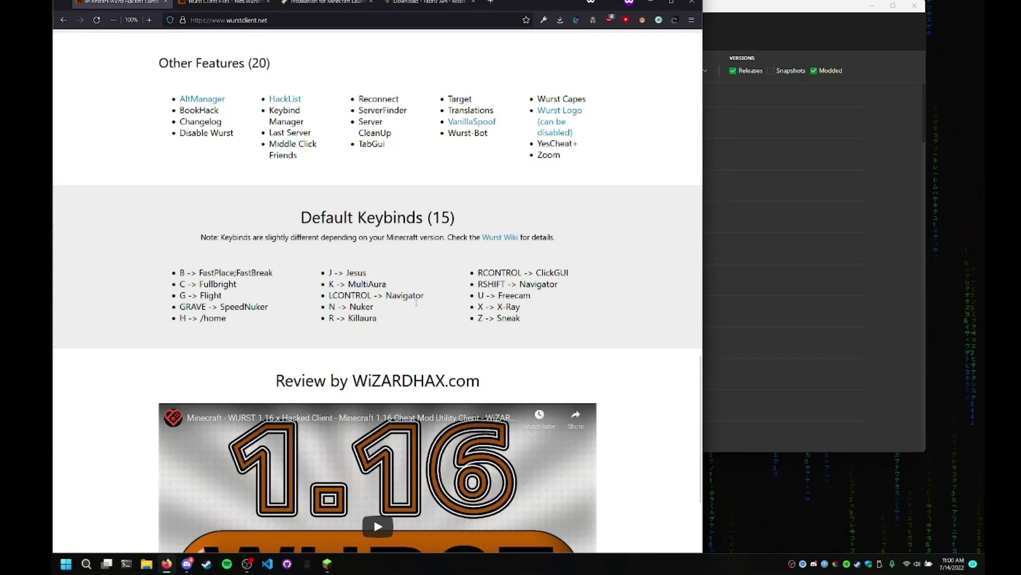
scroll(416, 304, "up", 5)
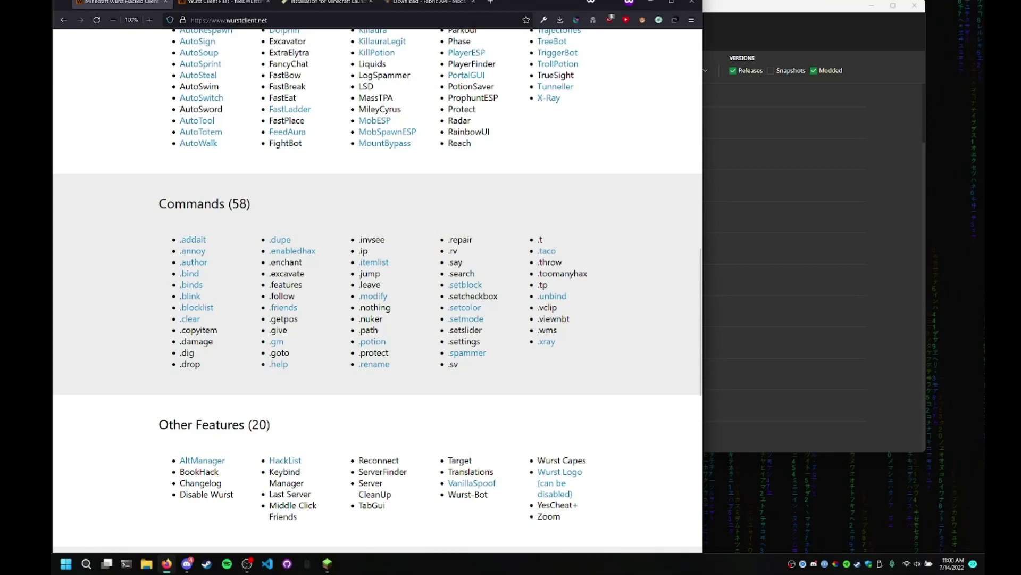
- Close Firefox, maximize Minecraft, and load the Test world from Singleplayer
left_click(691, 7)
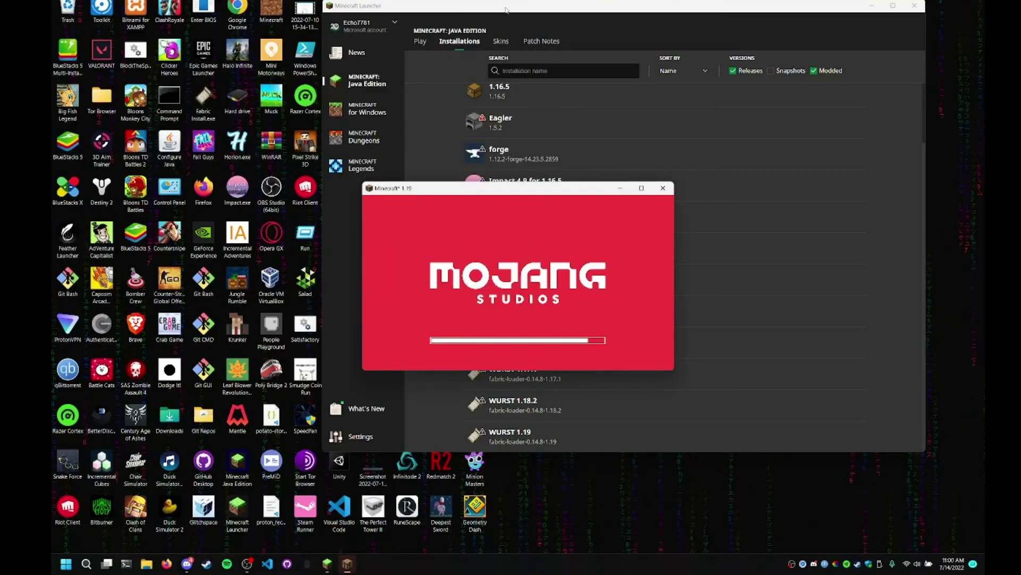
left_click(640, 188)
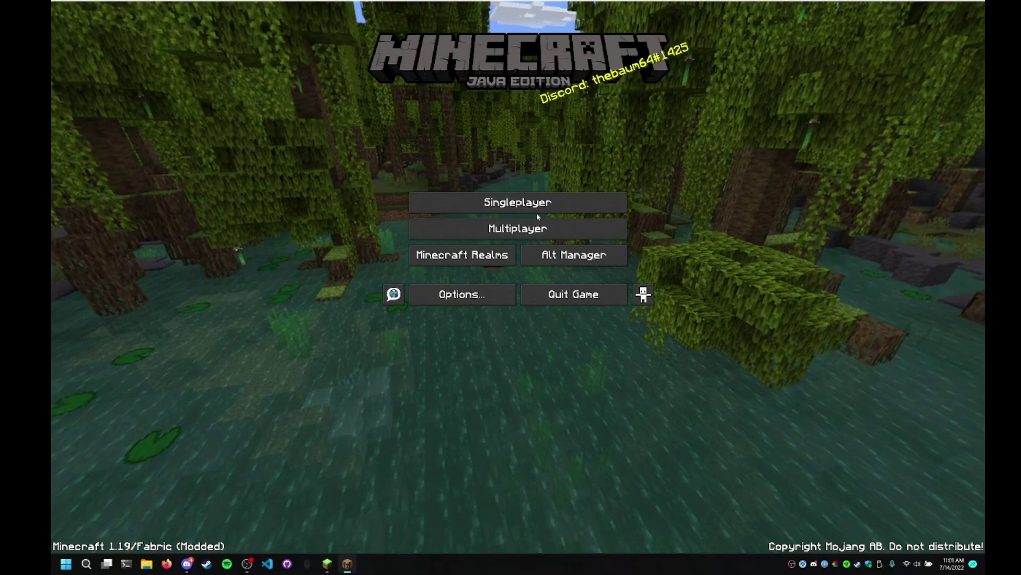
left_click(517, 201)
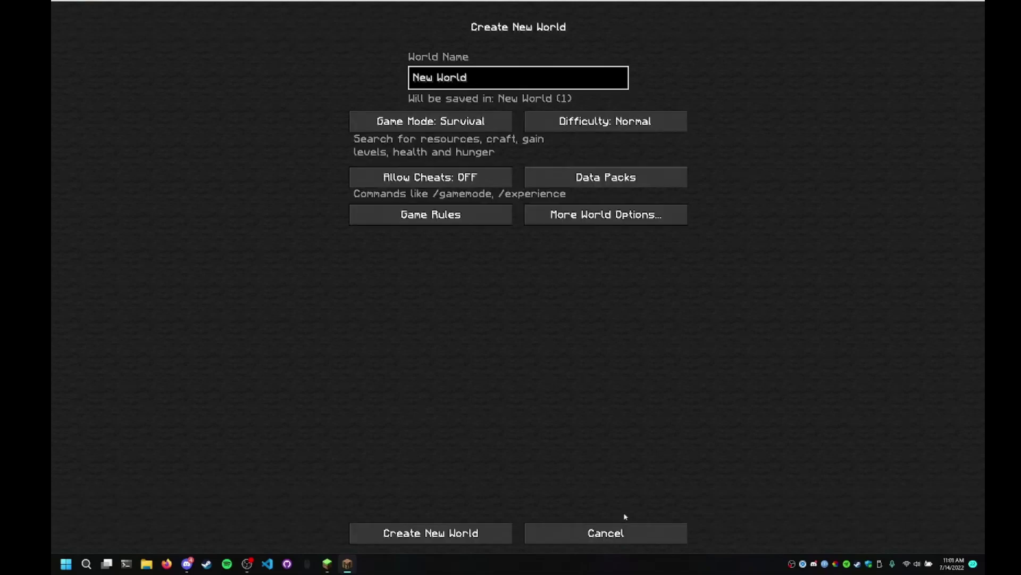
left_click(615, 532)
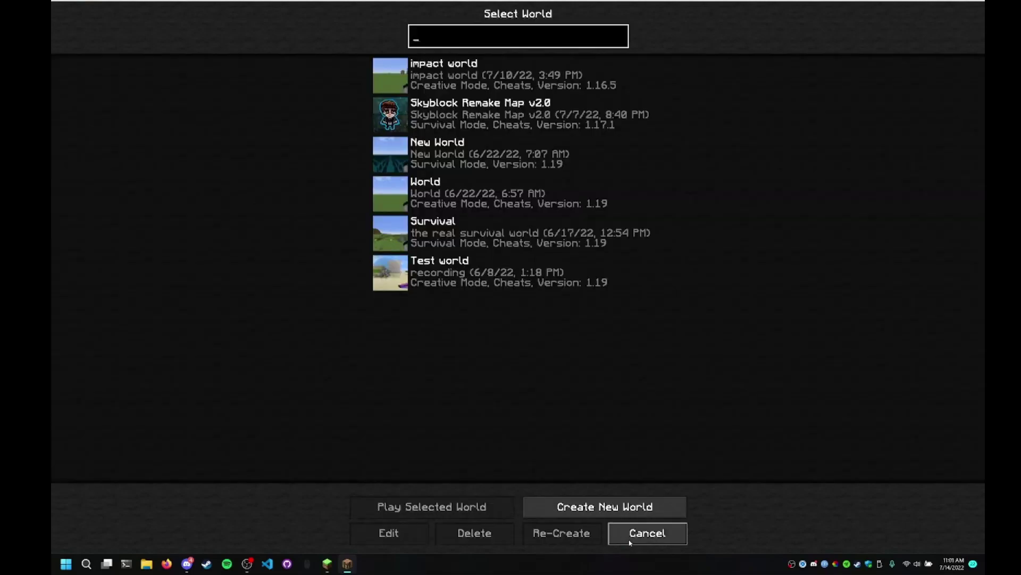
double_click(389, 273)
type("/clear")
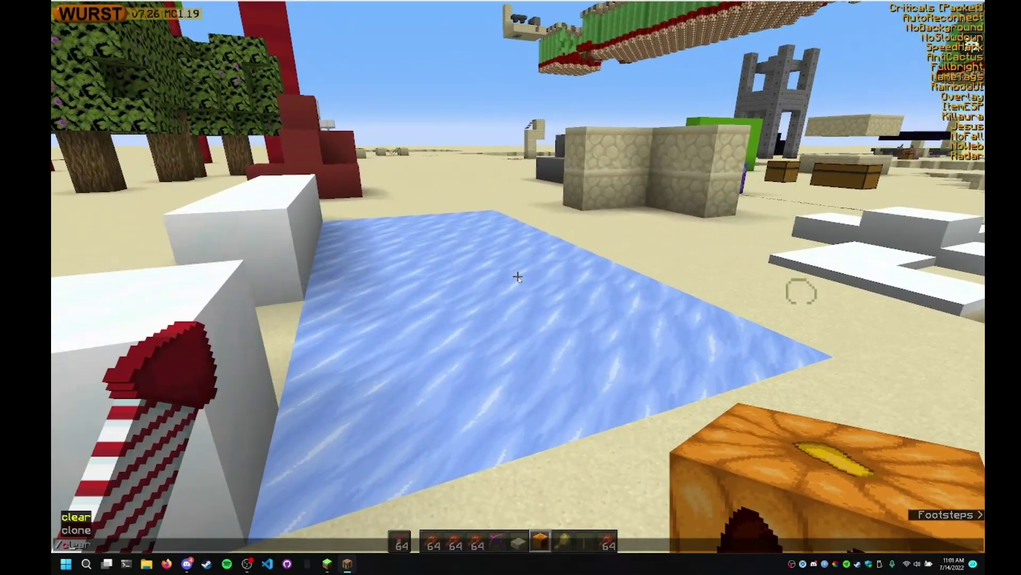
- Run /clear to empty the inventory, then walk forward past the trees into the desert
key("Return")
type("/clear")
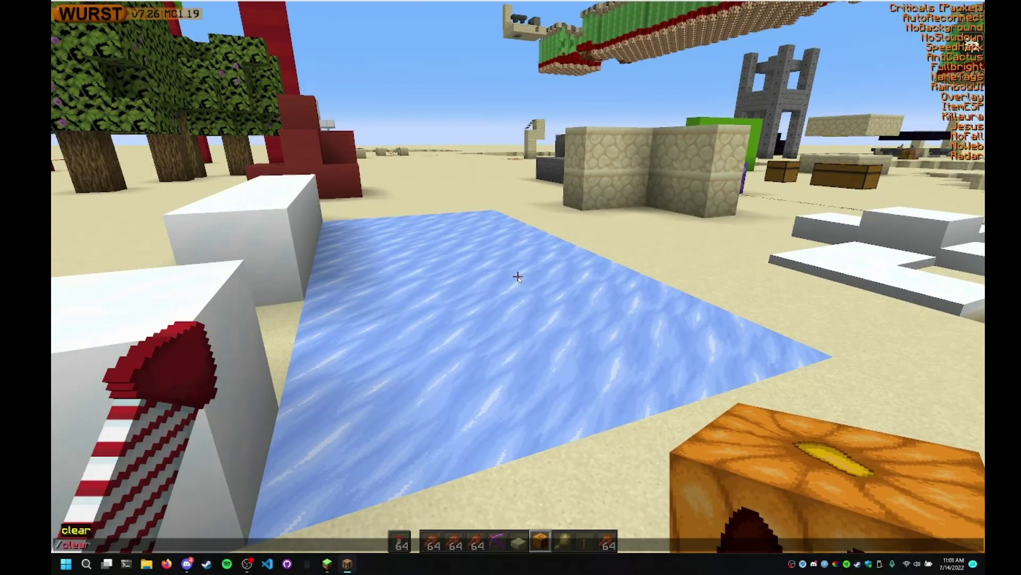
key("Return")
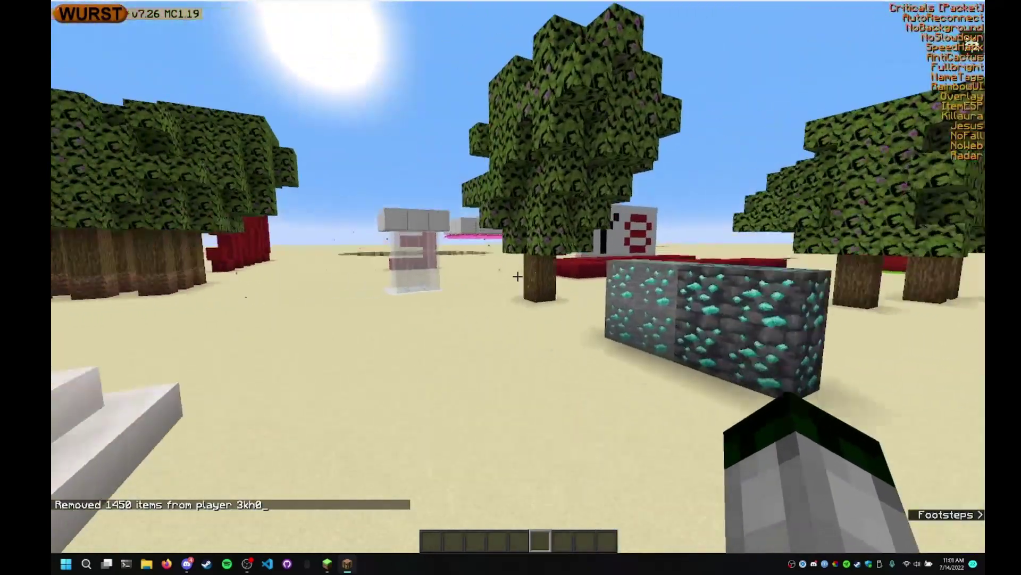
key("w")
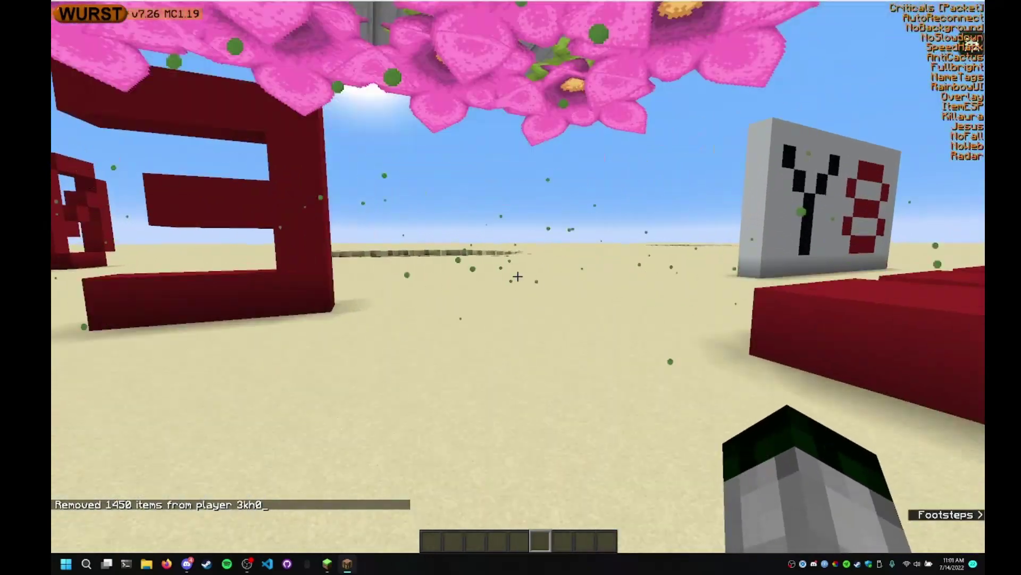
key("w")
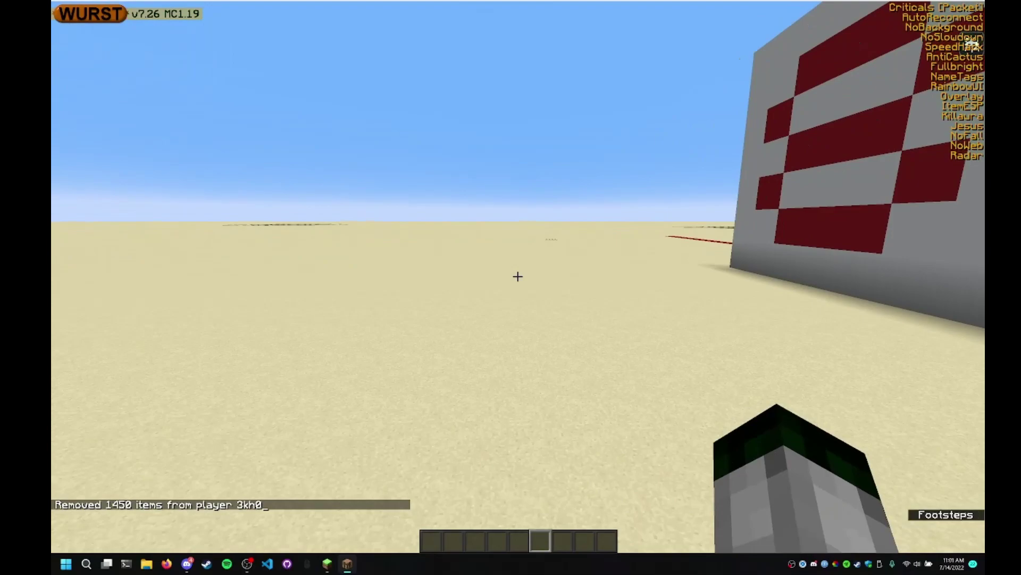
- Walk past the glass structure and red pillars to the Y8 sign, then show the Wurst hack list
key("w")
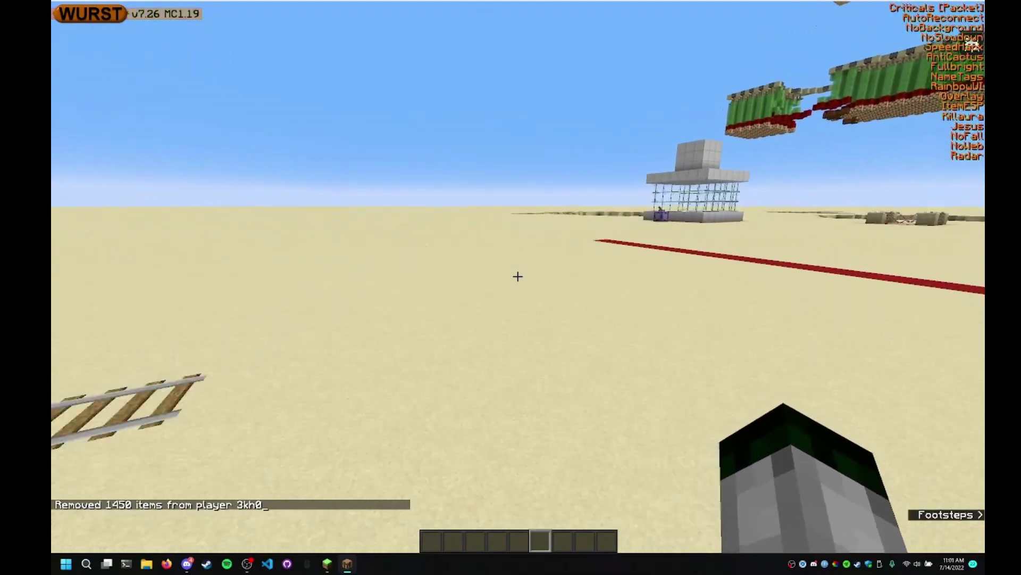
key("w")
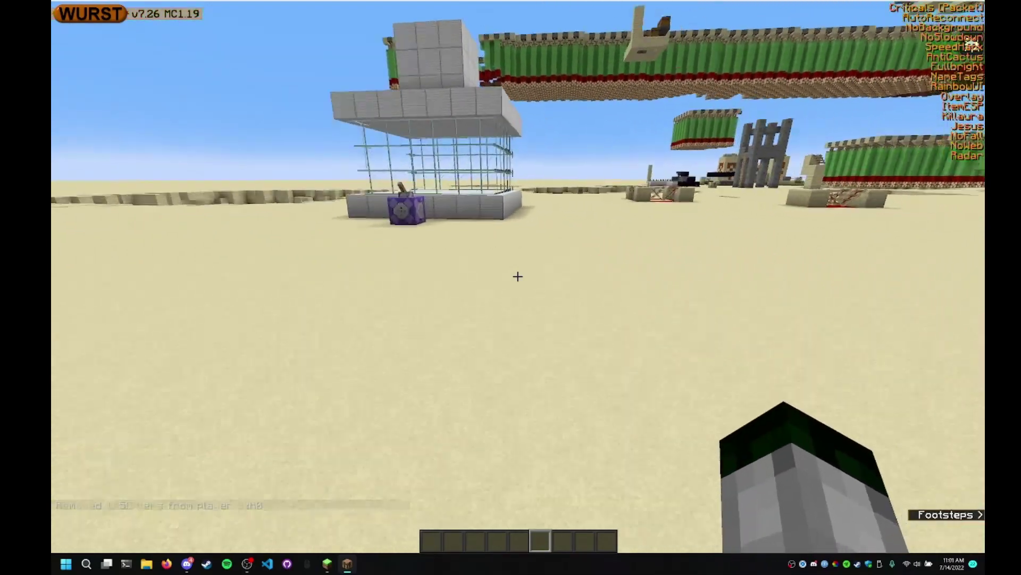
key("w")
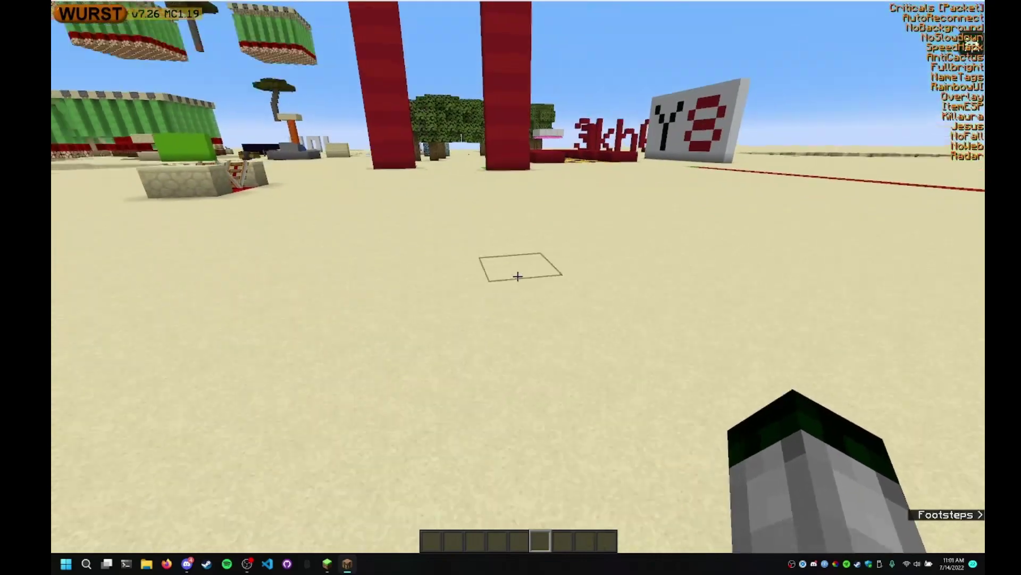
key("w")
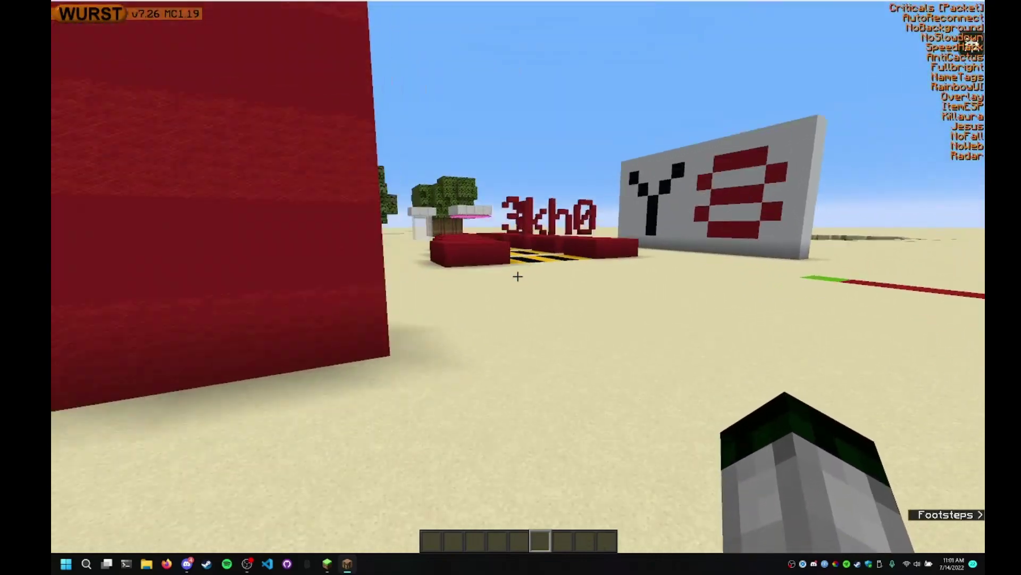
key("w")
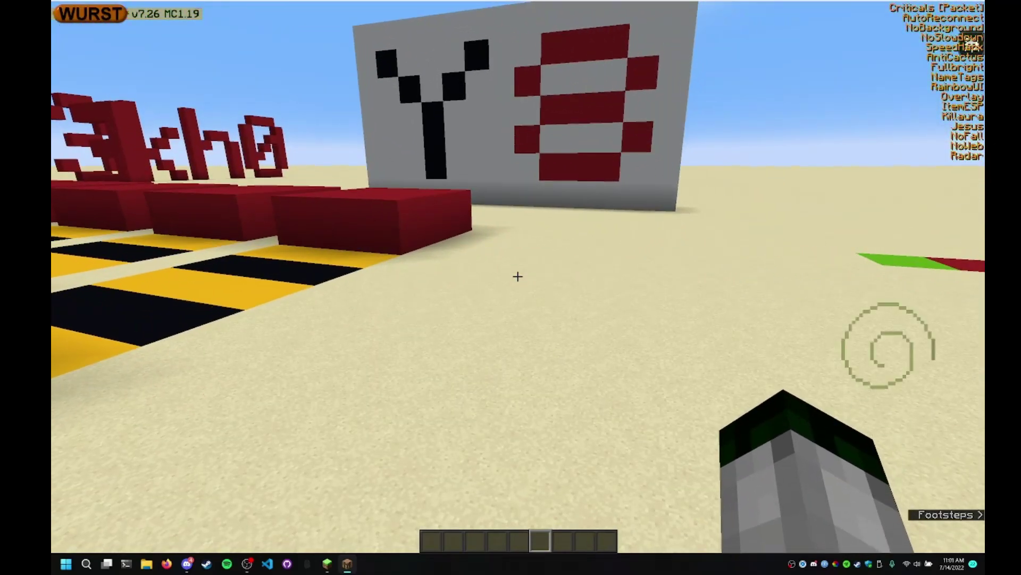
key("ctrl_r")
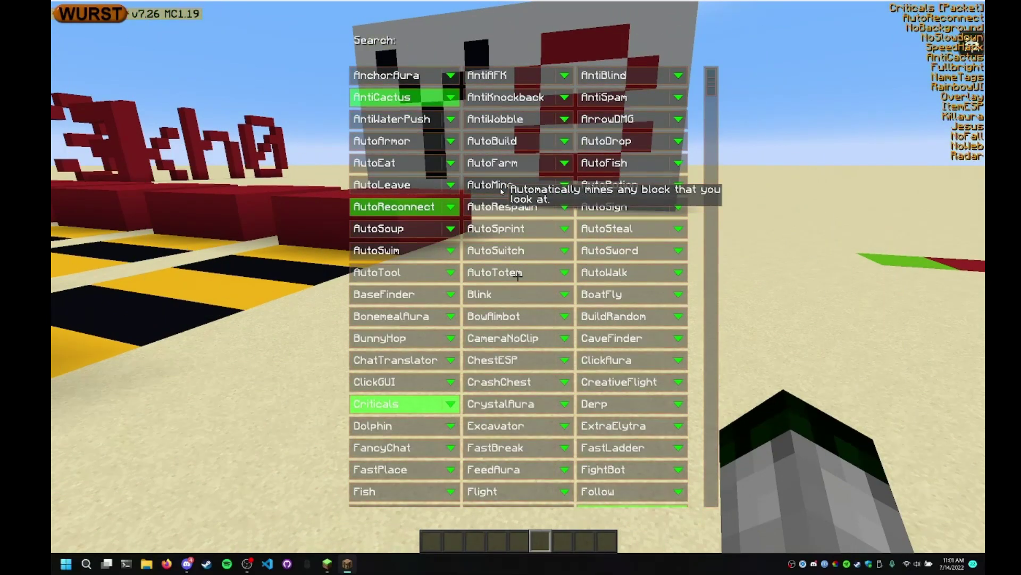
scroll(479, 143, "down", 1)
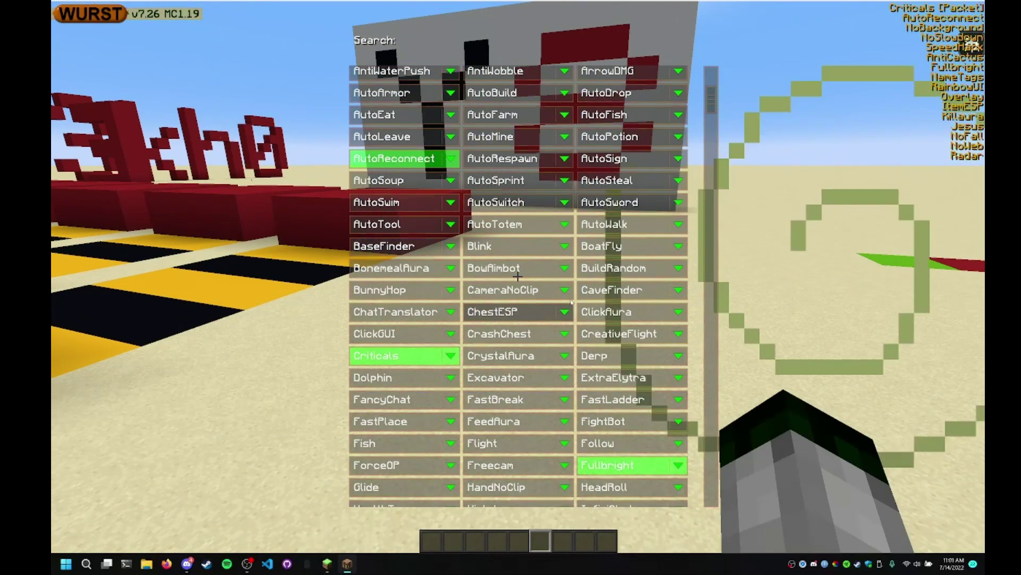
- Replace the hack list with the ClickGUI, drag the UI Settings panel right, and enable Freecam
key("Escape")
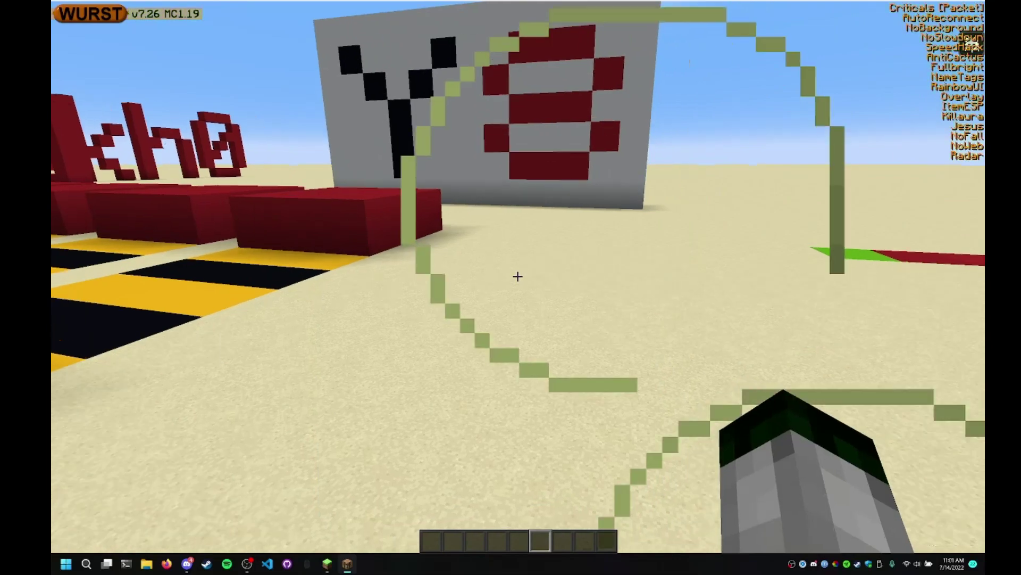
key("ctrl_r")
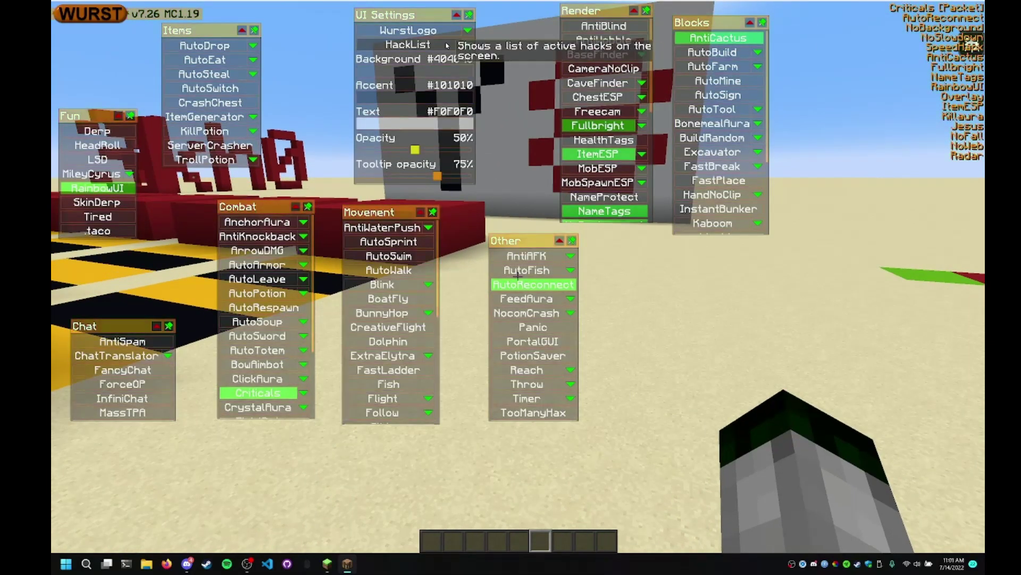
left_click_drag(411, 14, 709, 261)
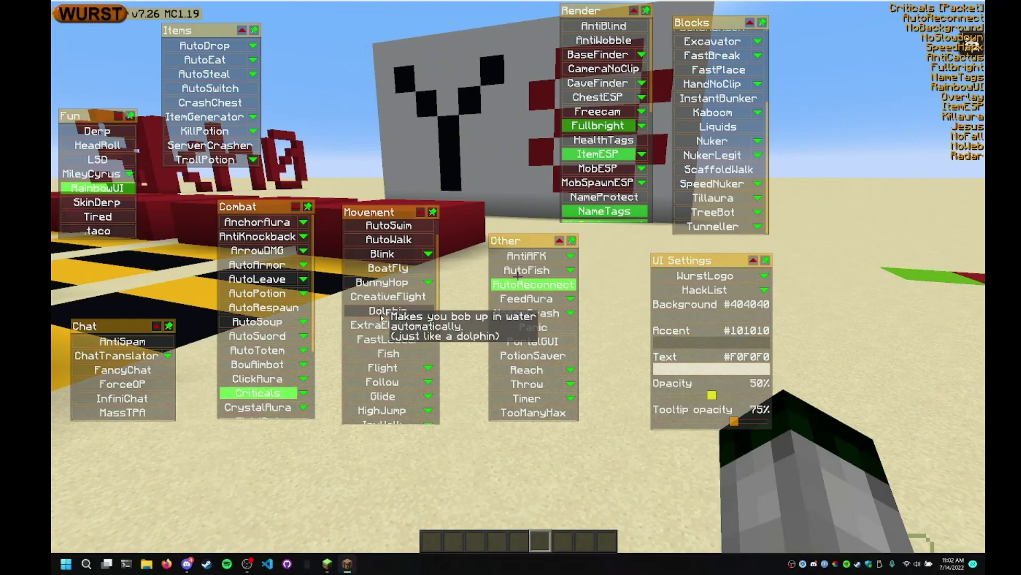
scroll(394, 298, "down", 2)
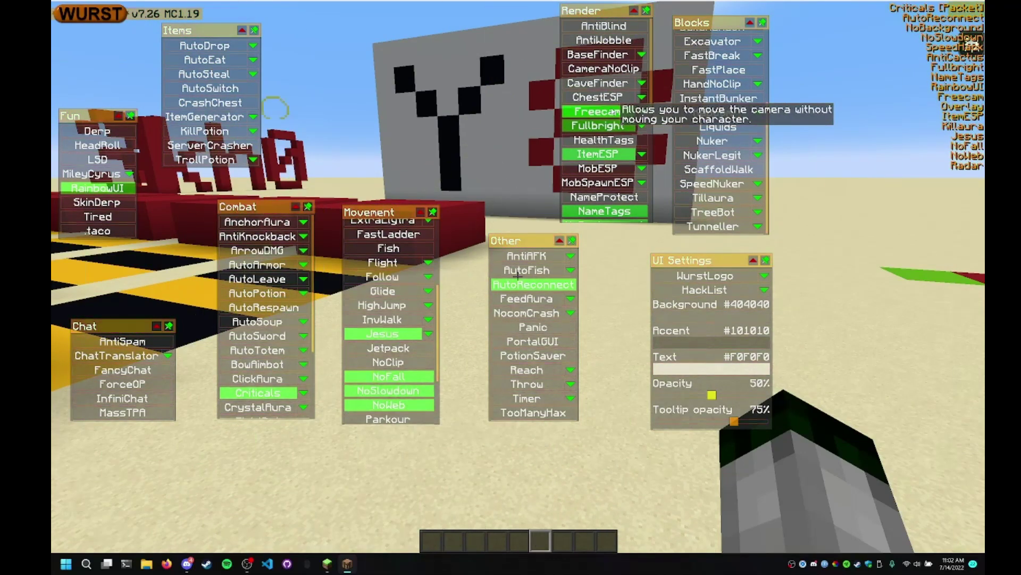
key("Escape")
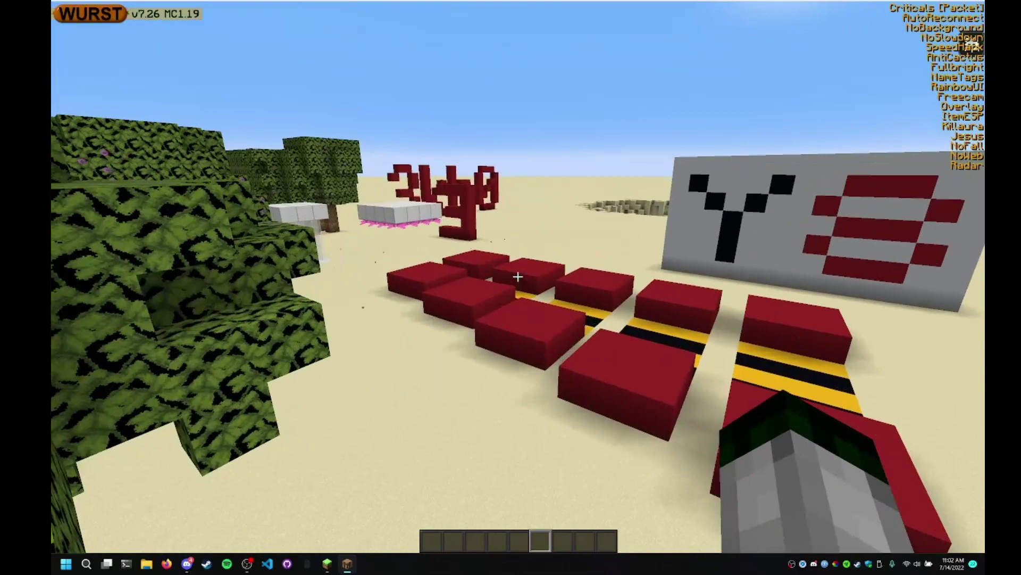
- Turn Freecam off and Kaboom on in the ClickGUI, then return to the player's view
key("ctrl_r")
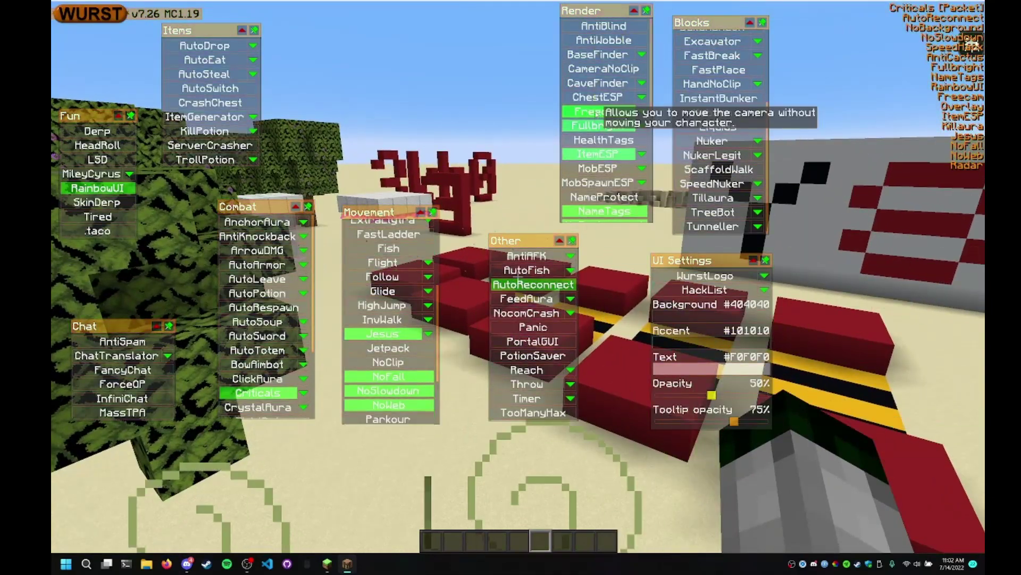
left_click(598, 111)
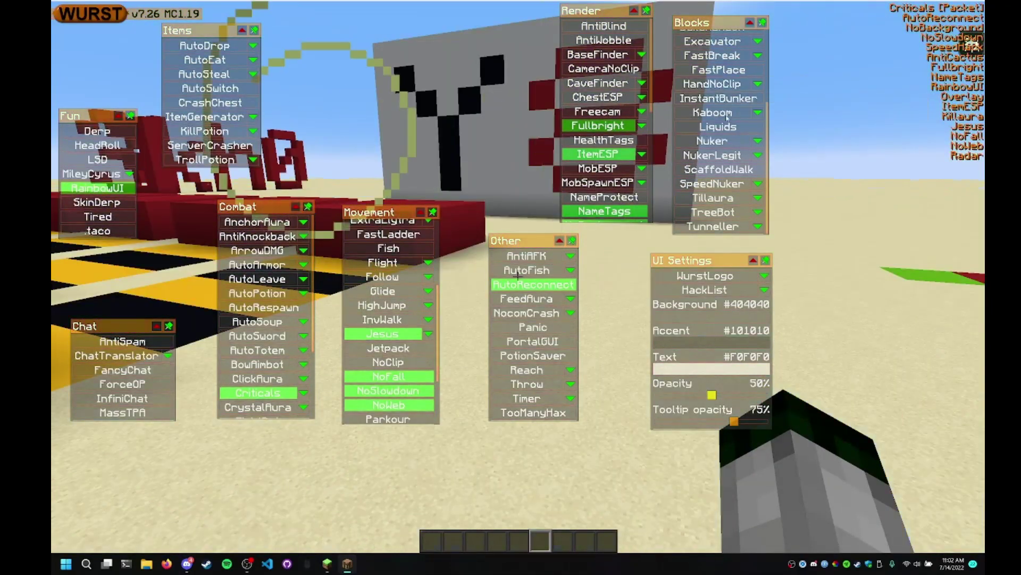
left_click(715, 113)
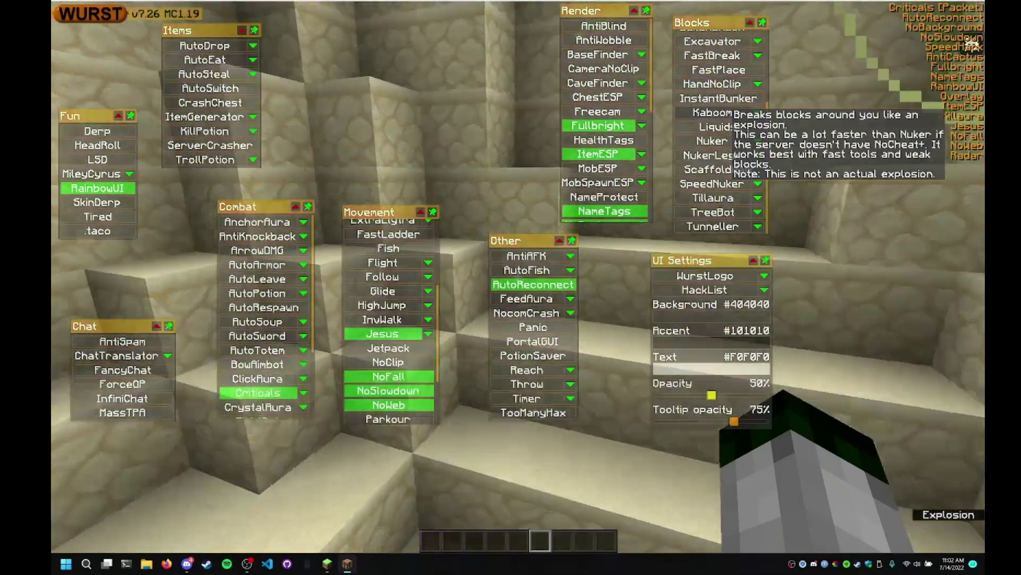
key("Escape")
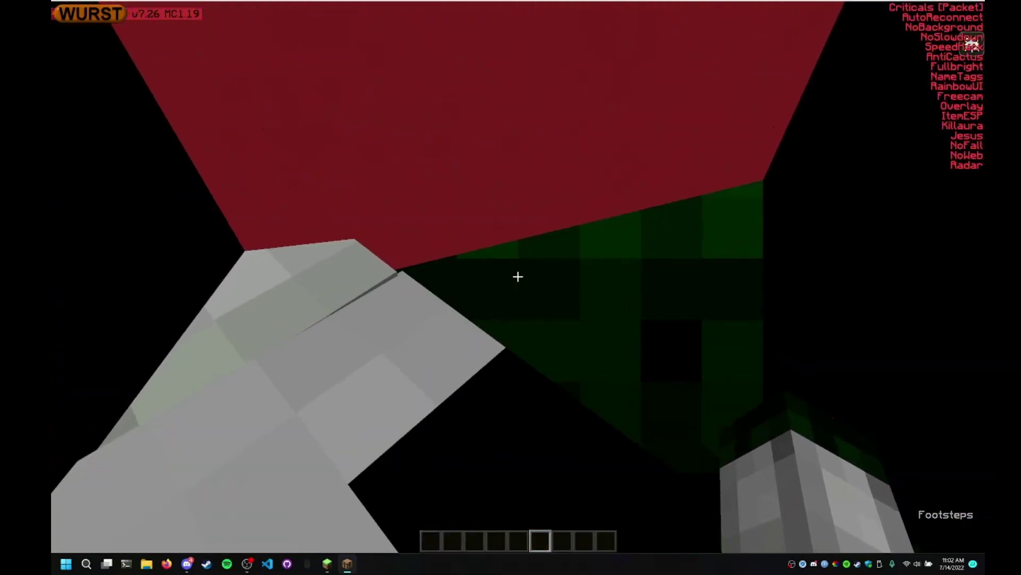
key("u")
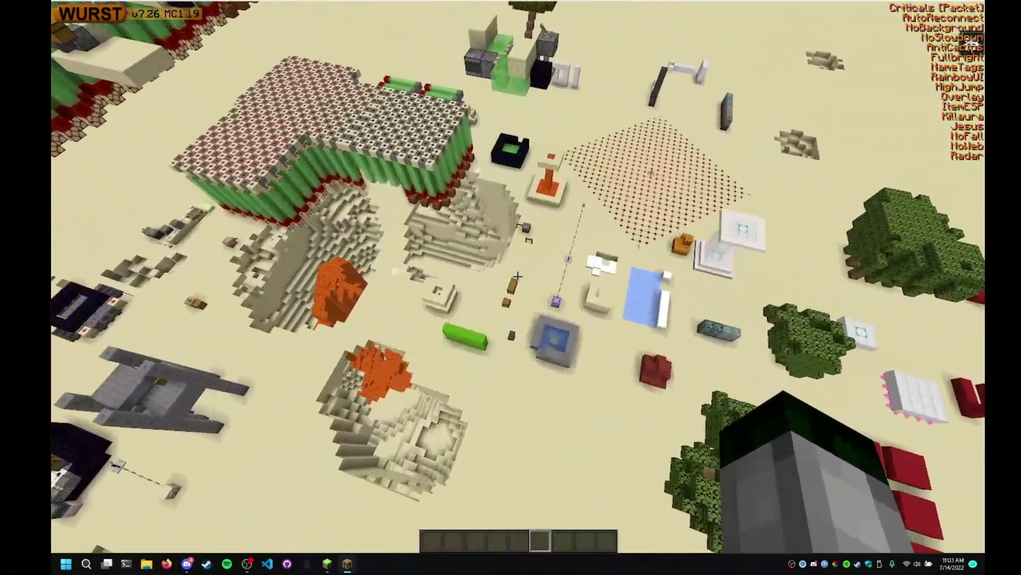
- Descend near the anvil, exit the creative inventory, and reopen the Wurst category panels
key("e")
key("e")
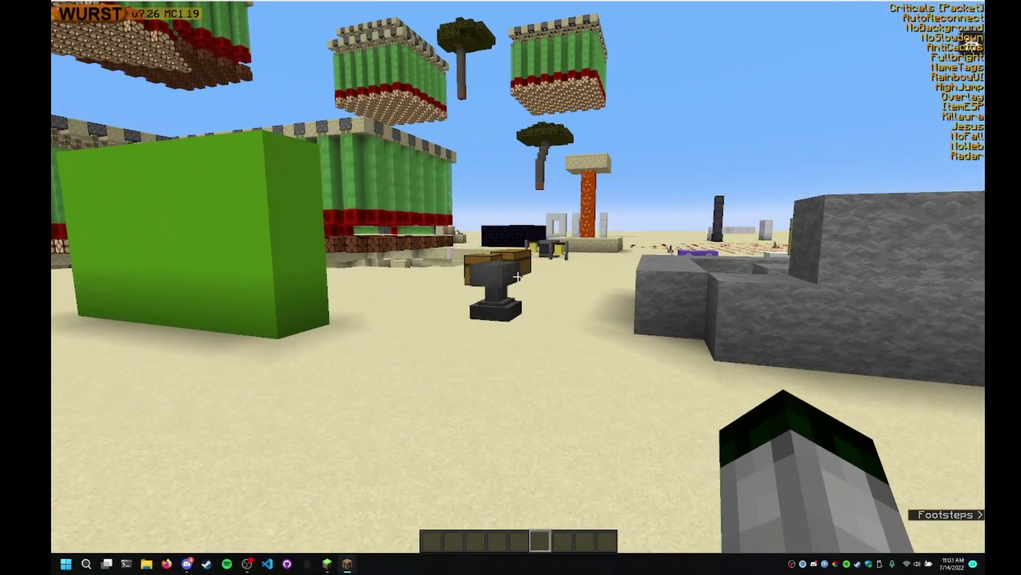
key("e")
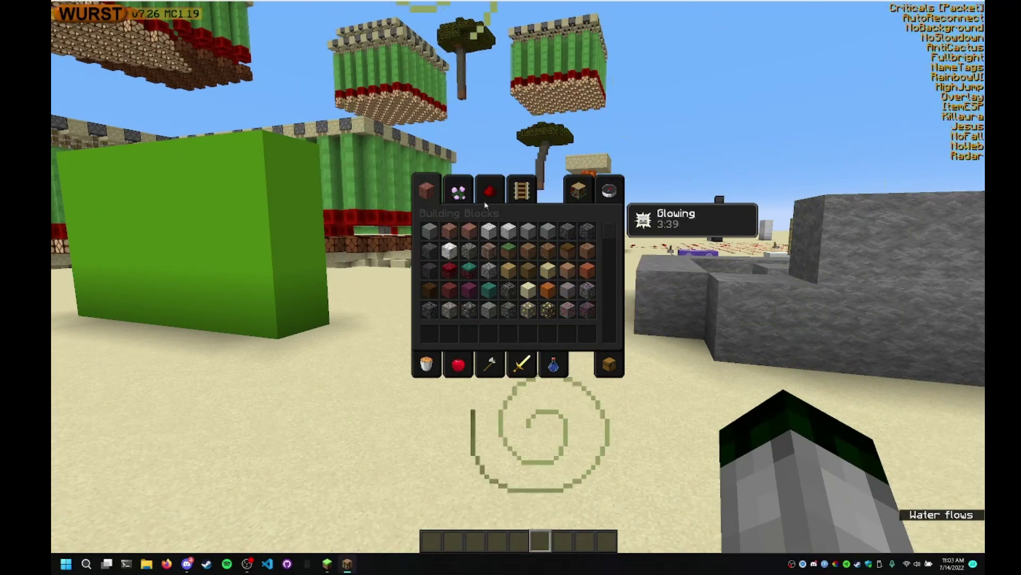
key("e")
key("e")
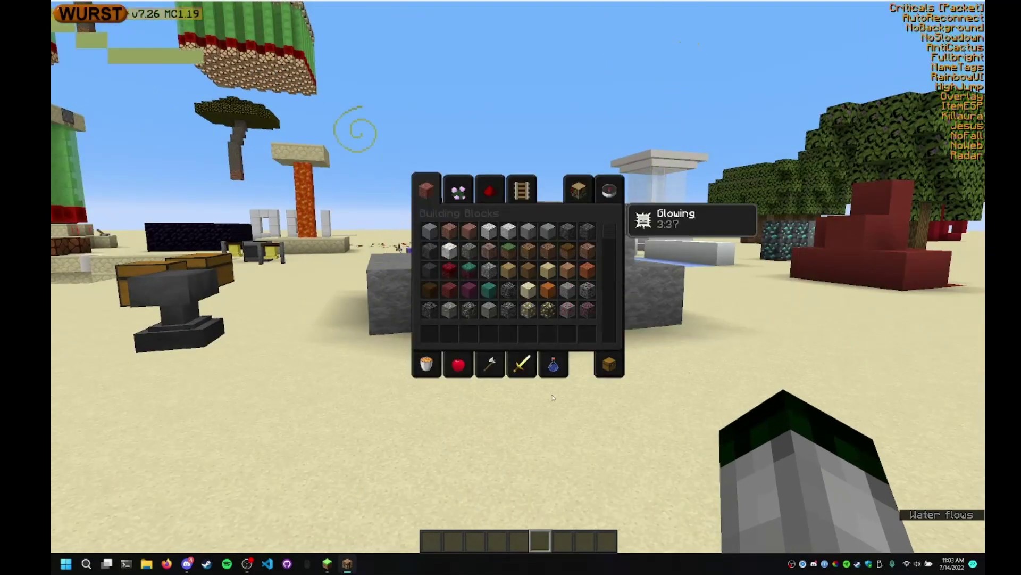
key("Escape")
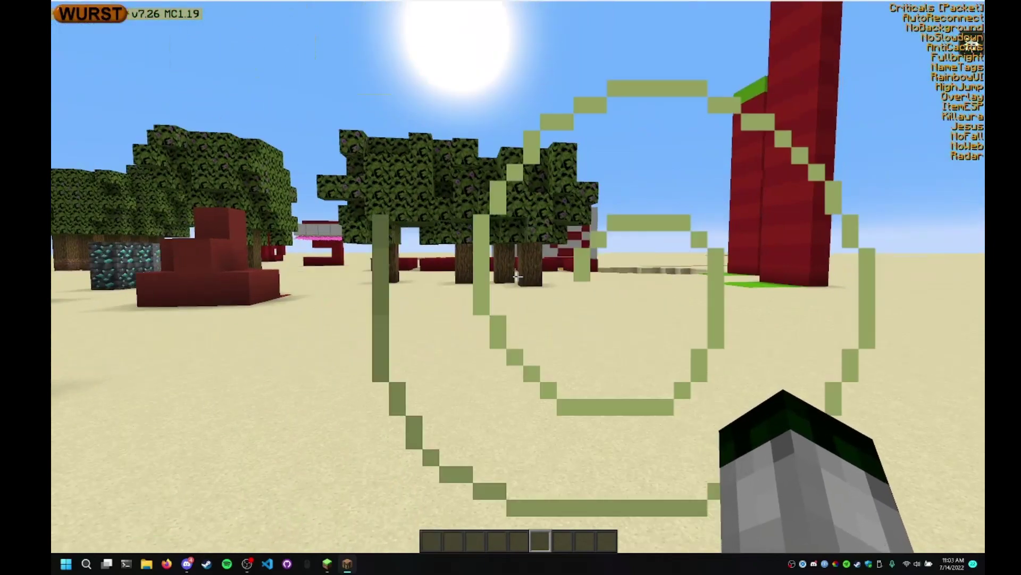
key("ctrl_r")
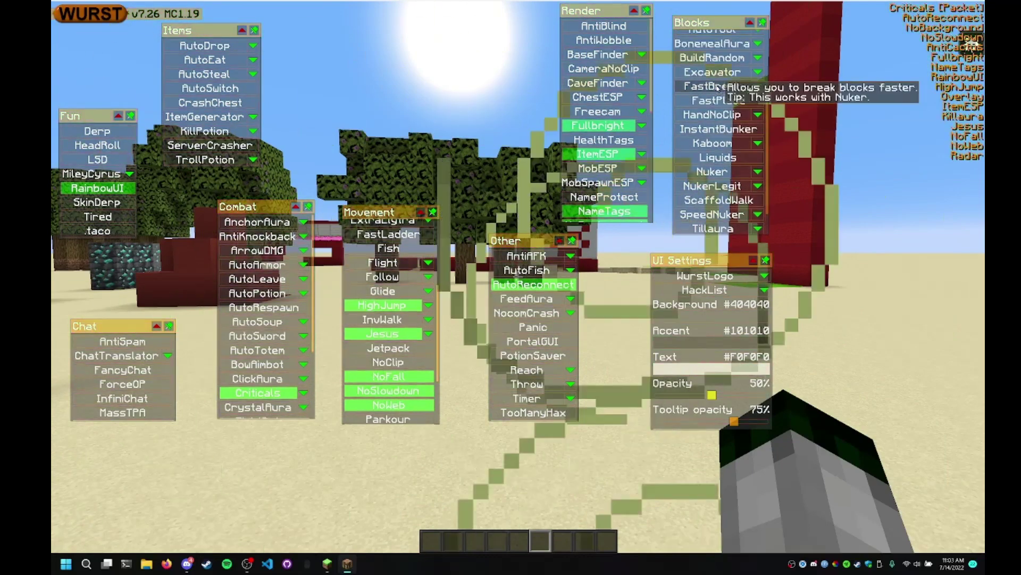
scroll(719, 88, "up", 7)
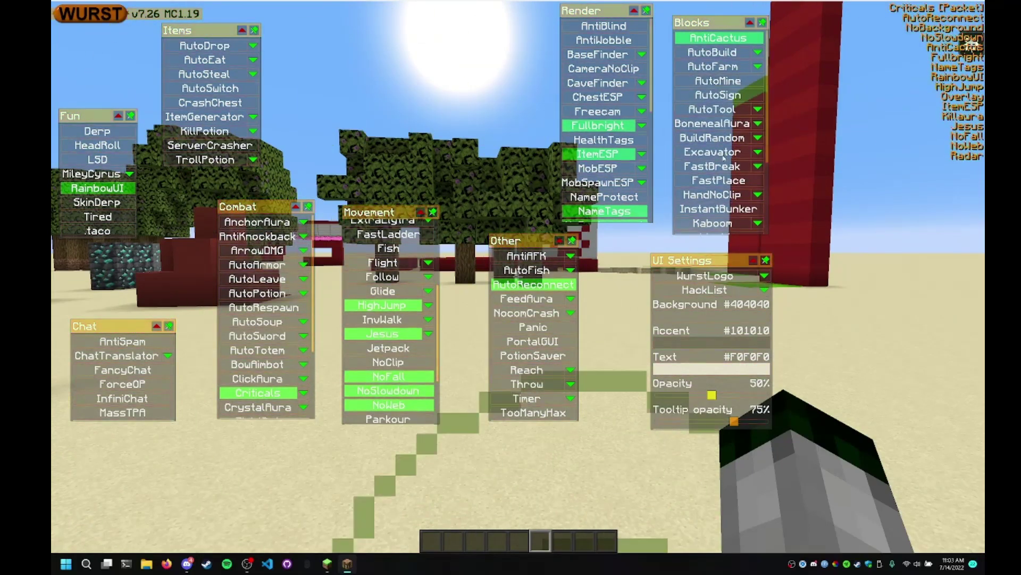
scroll(736, 232, "down", 4)
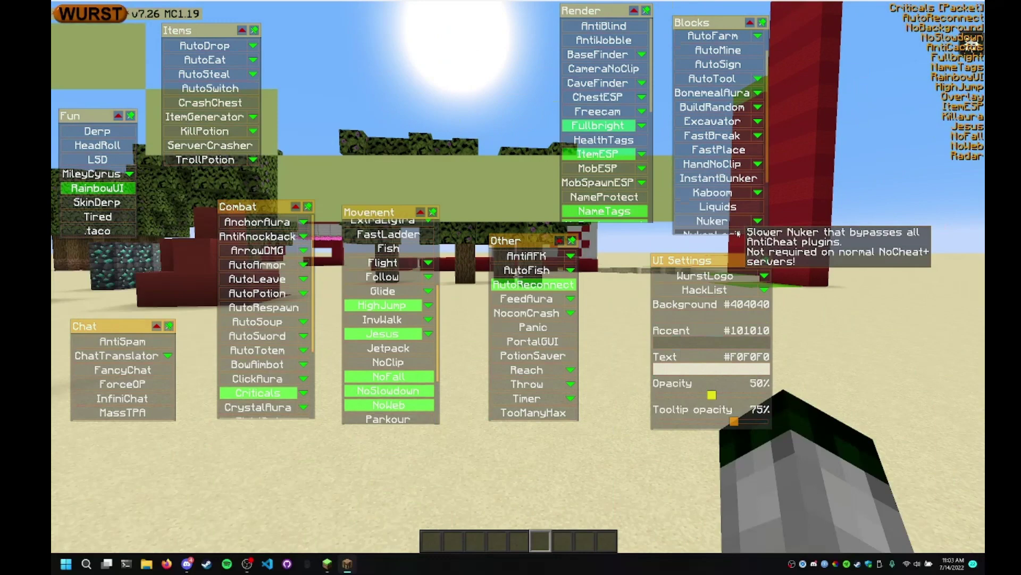
scroll(739, 230, "down", 4)
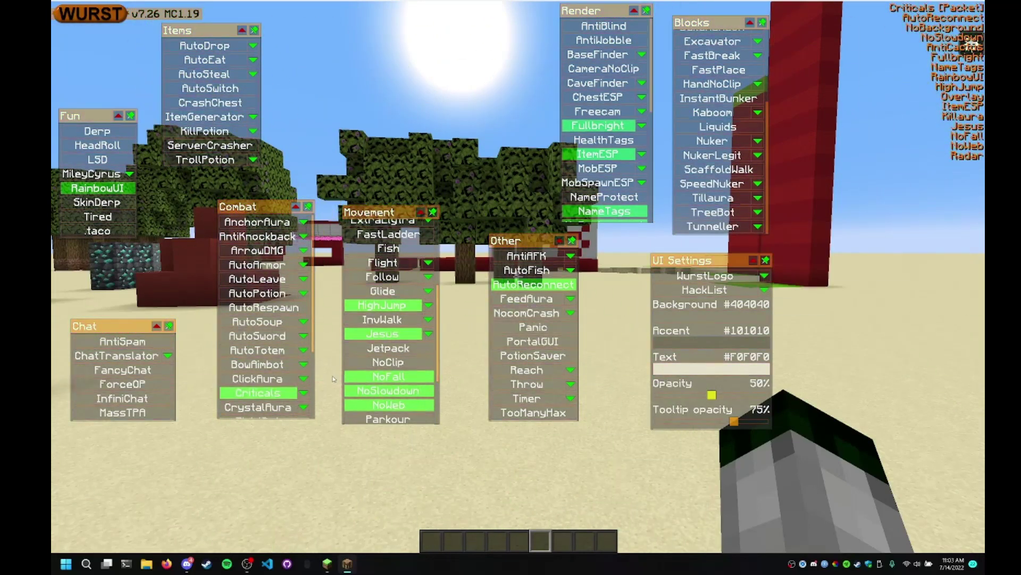
scroll(254, 386, "down", 2)
scroll(270, 385, "down", 4)
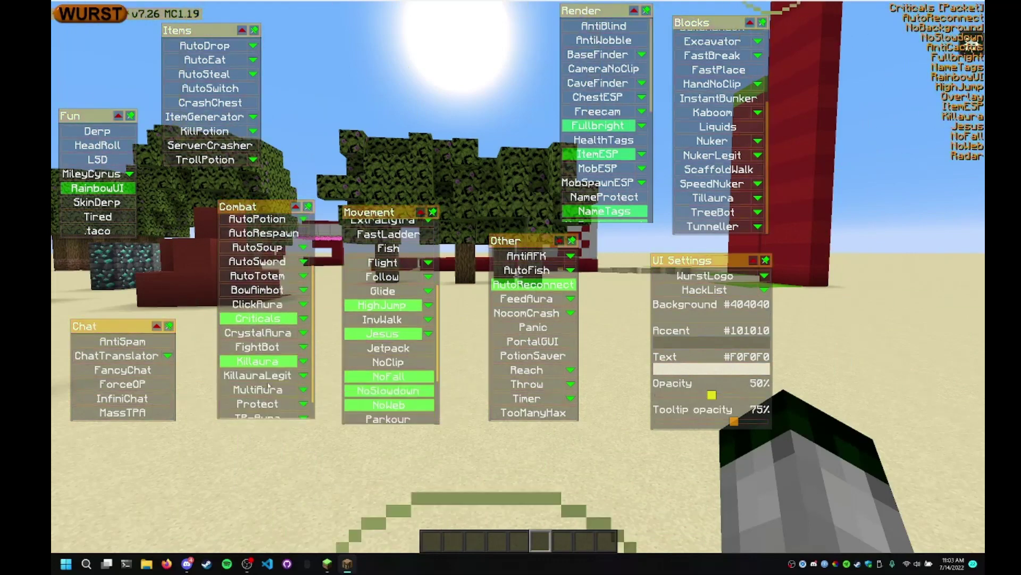
- Close the Wurst ClickGUI and resume play facing the glass structure and red pillars
key("Escape")
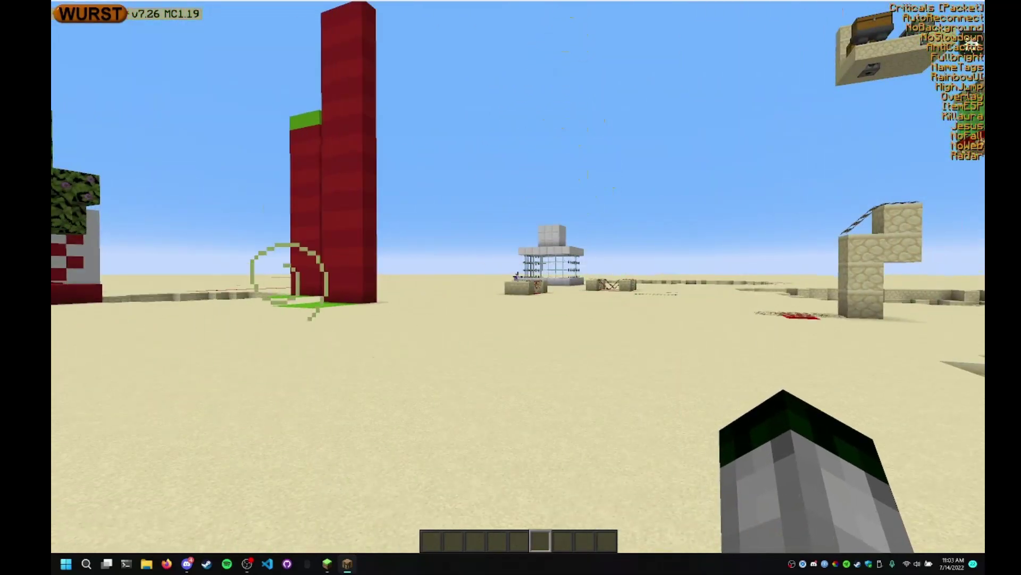
- Run .taco to show the dancing taco, then walk past the pillar and fly up
key("t")
type("taco")
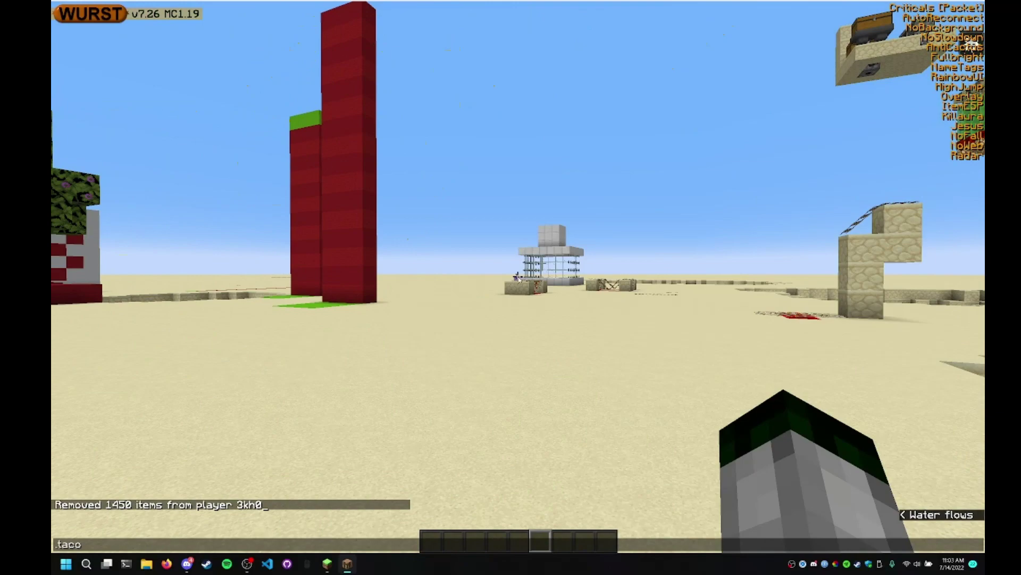
key("Return")
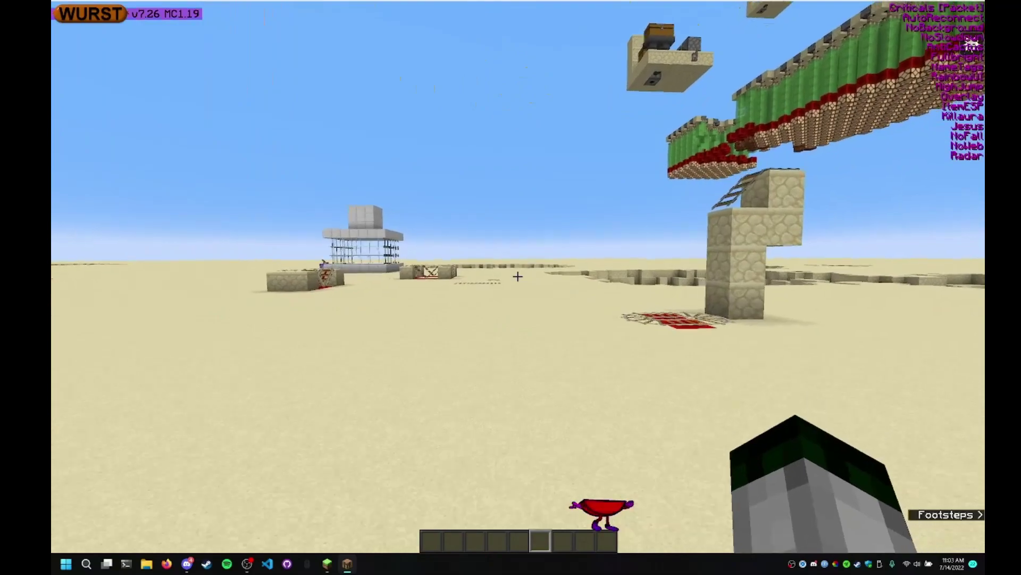
key("w")
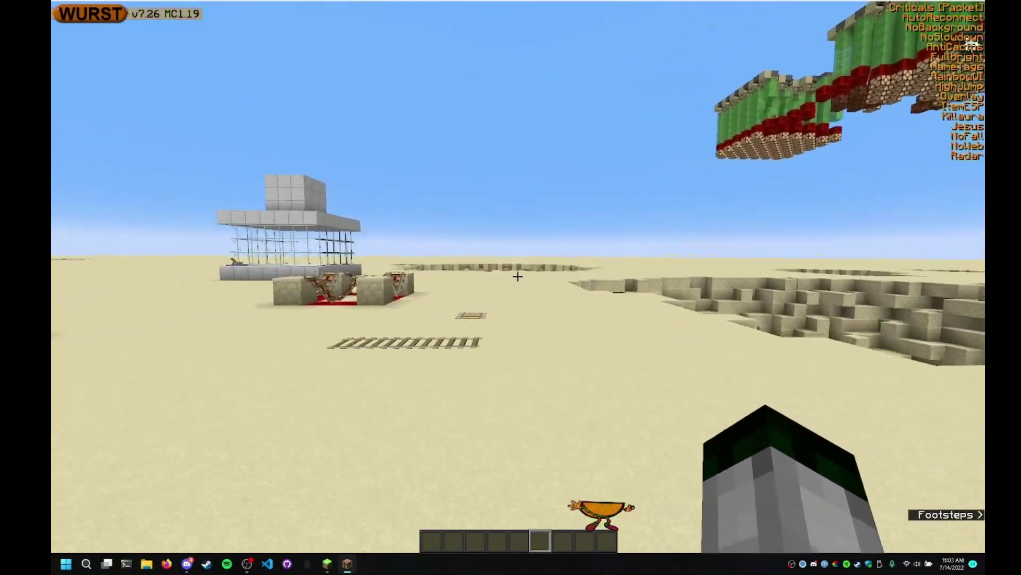
key("space")
- Fly over the sand structures and redstone platform to the chest structure, then climb high
key("w")
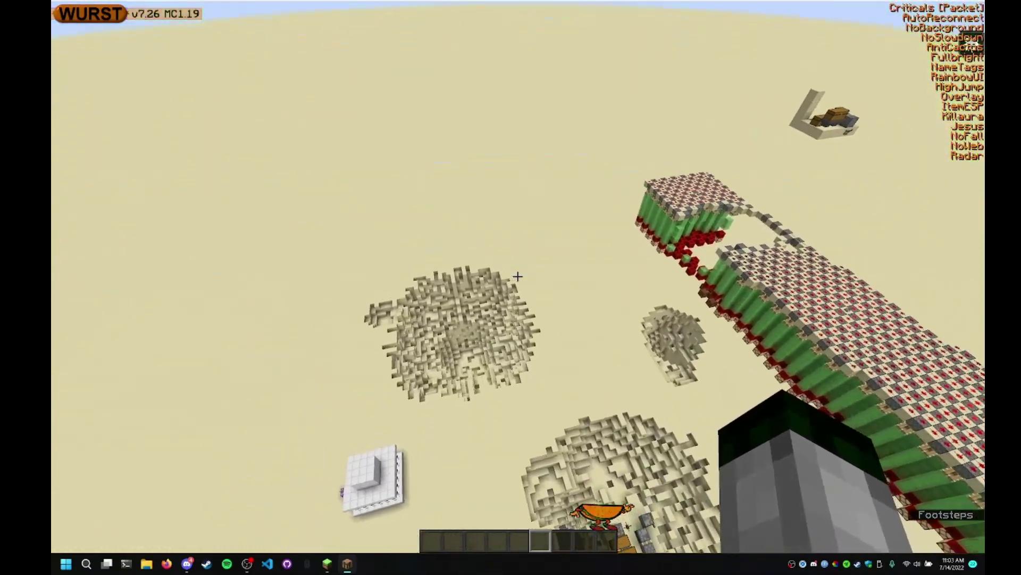
key("w")
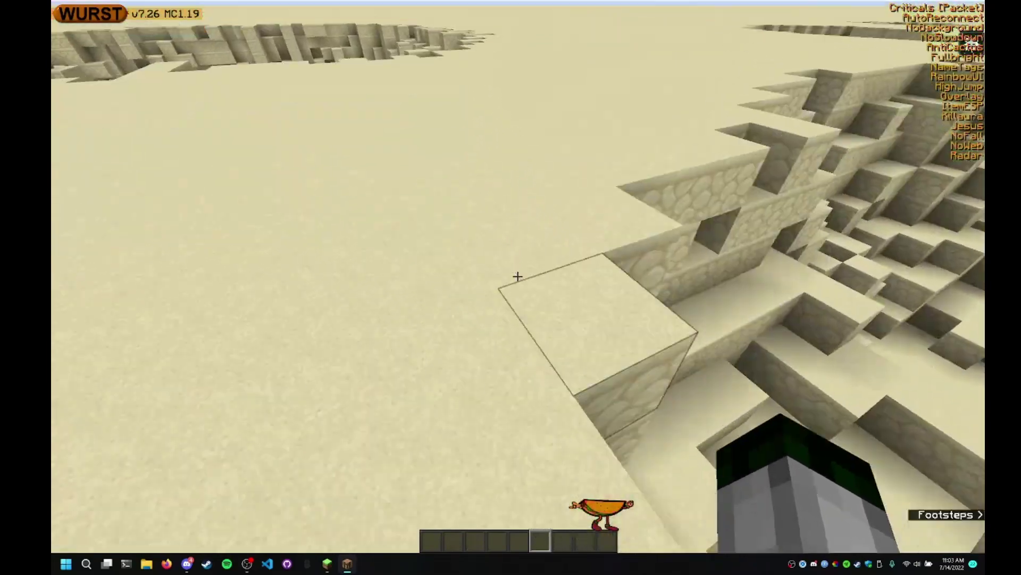
key("w")
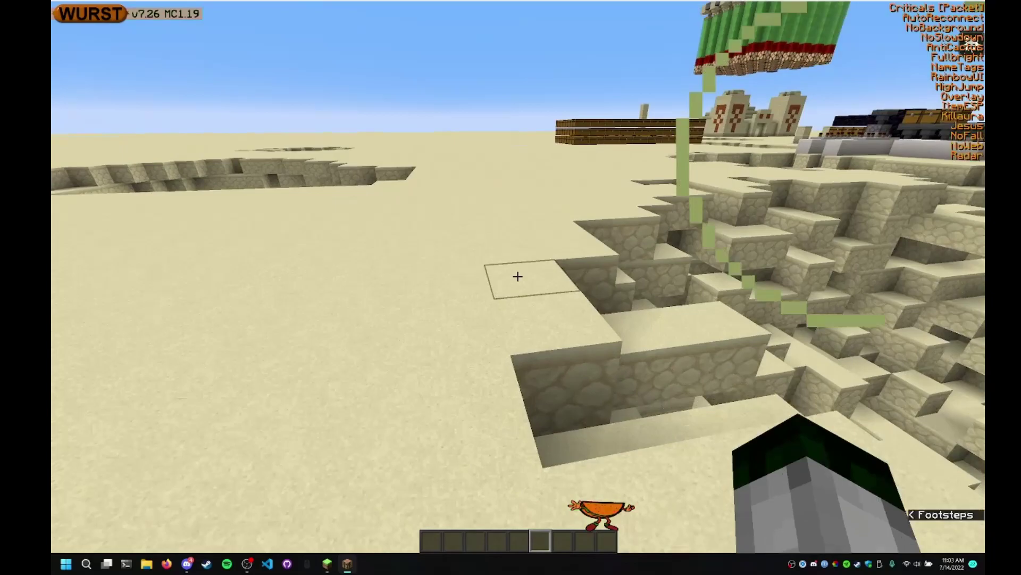
key("space")
key("w")
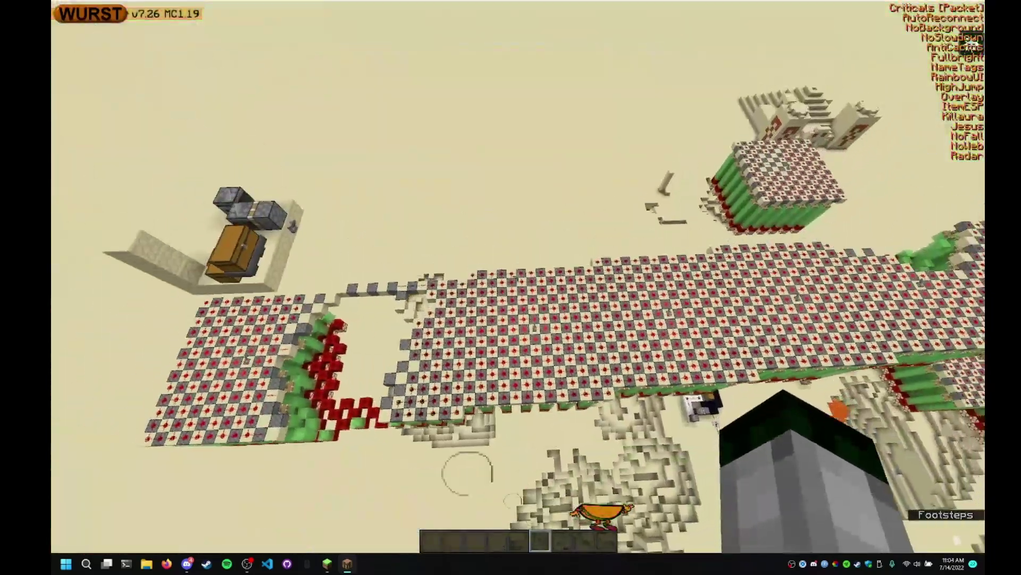
key("w")
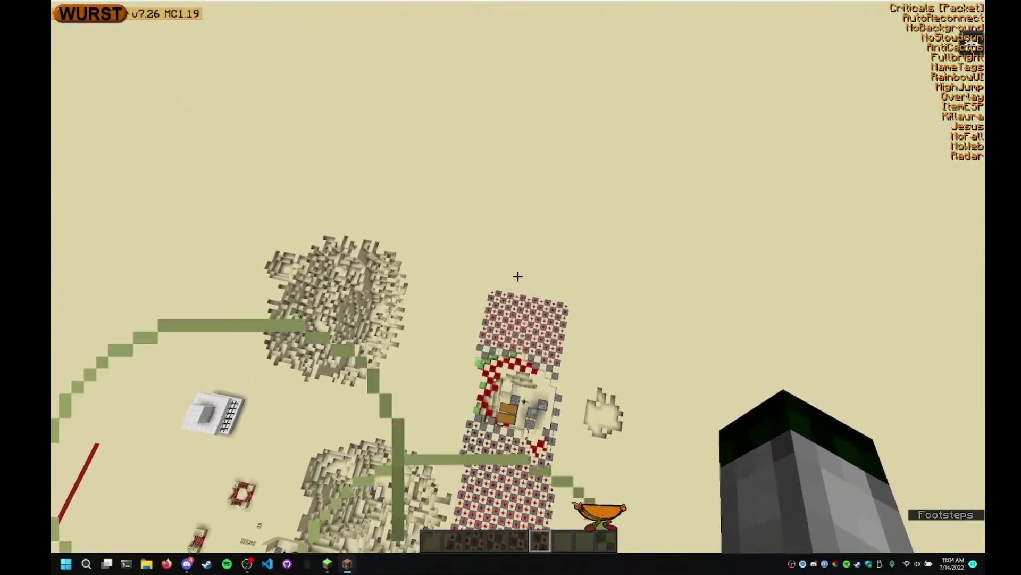
key("shift")
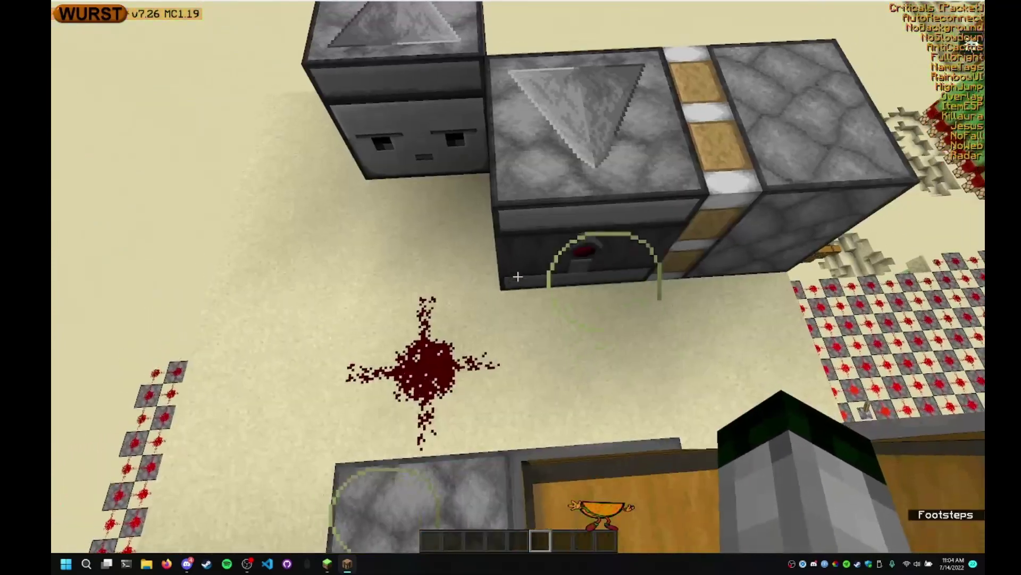
key("space")
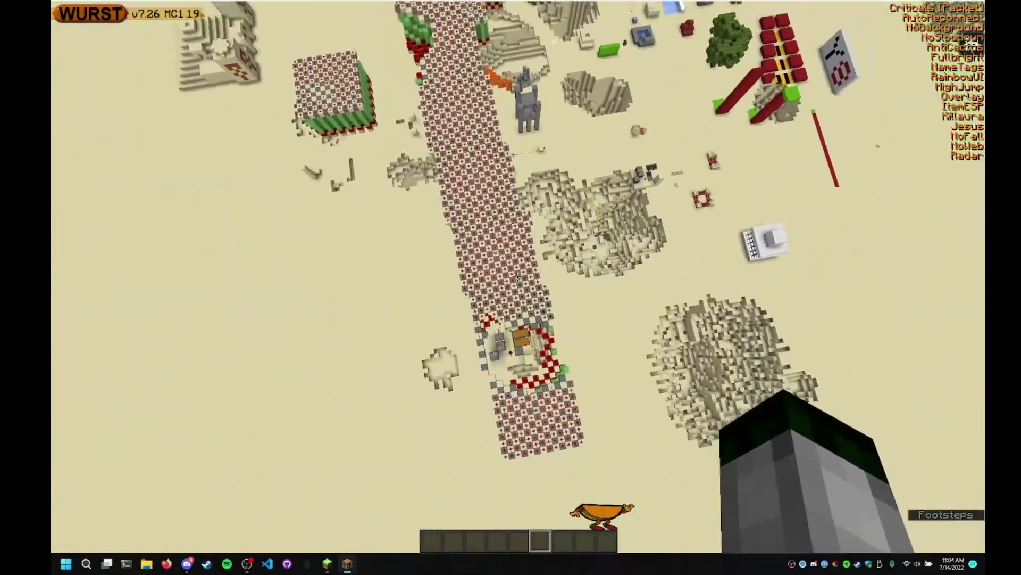
- Fly over the redstone checker field, rising and dropping while turning toward the chest structure
key("shift")
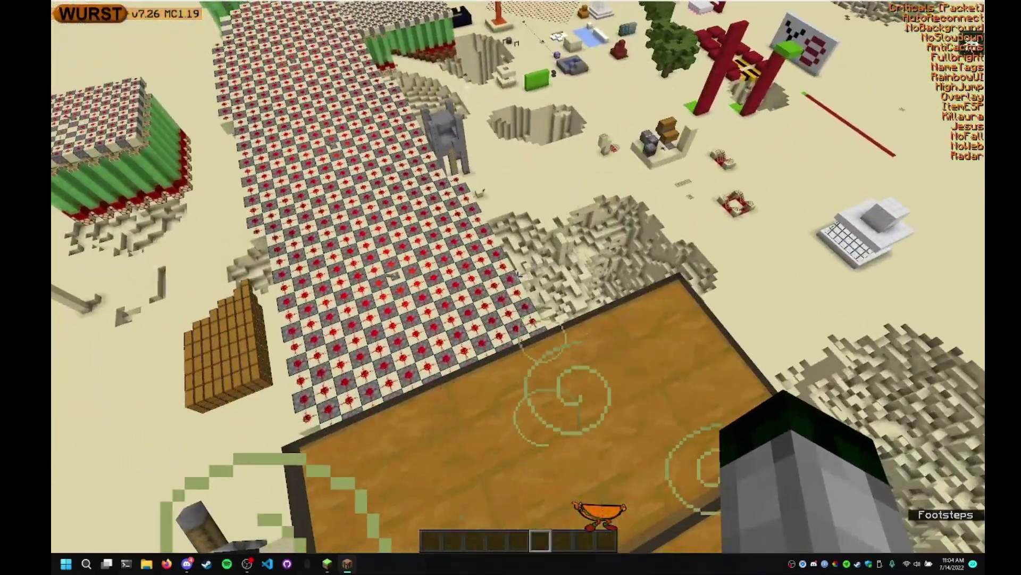
key("d")
key("w")
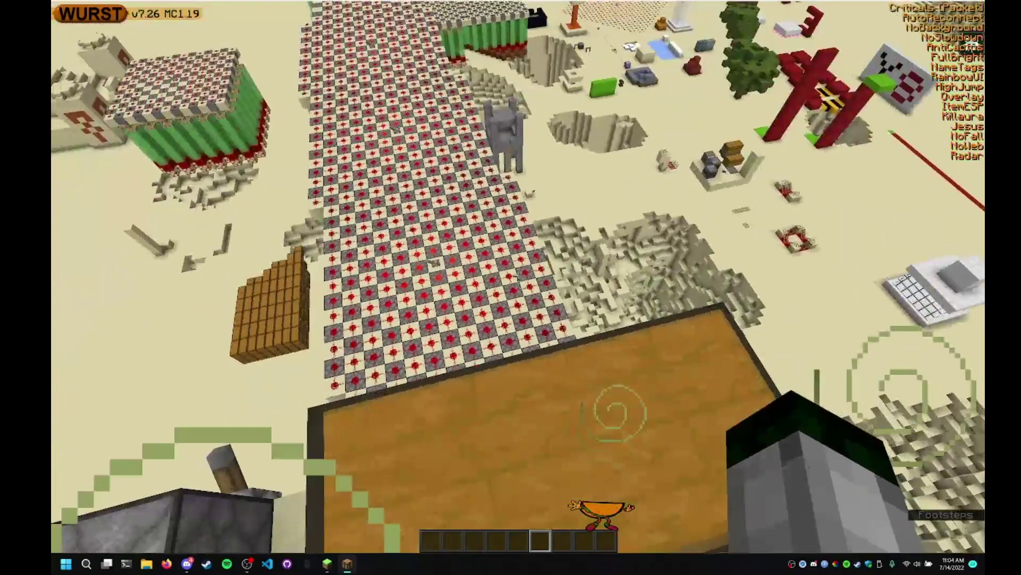
key("space")
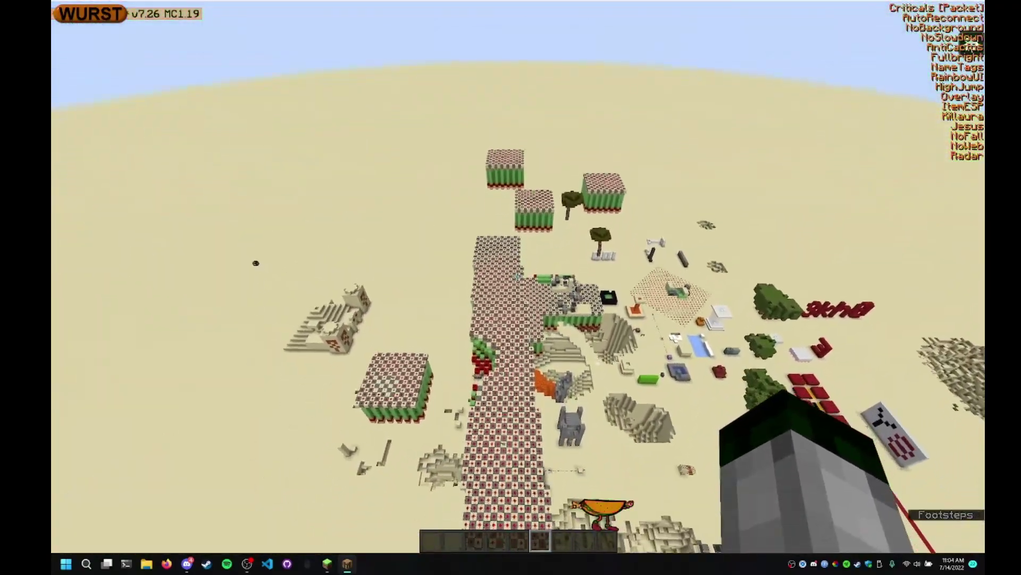
key("shift")
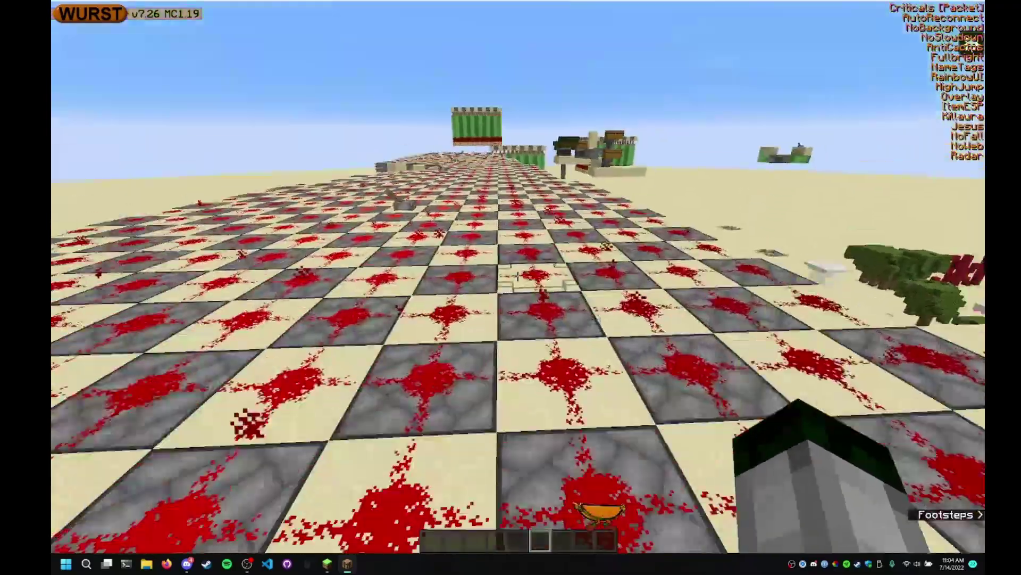
key("space")
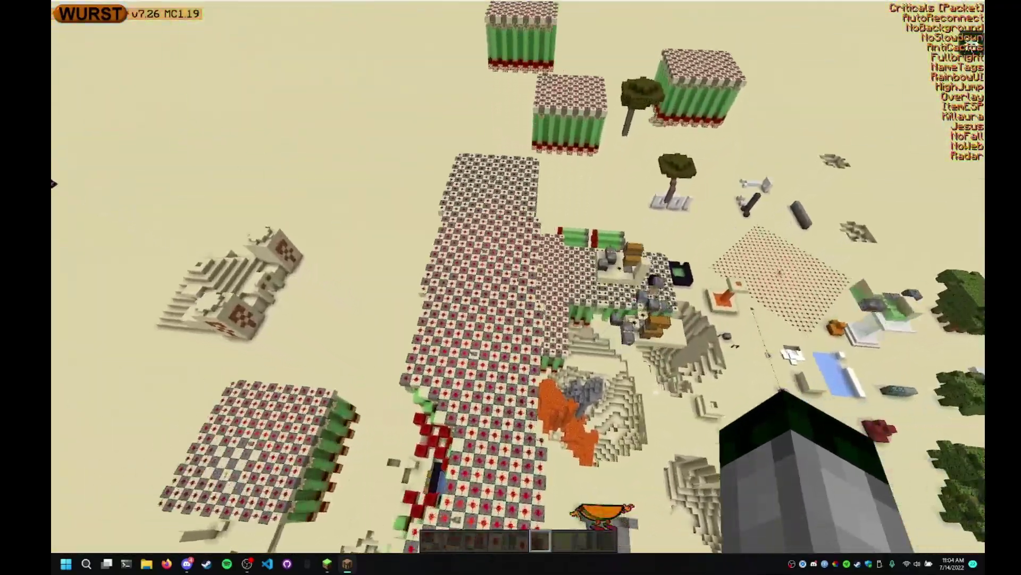
key("shift")
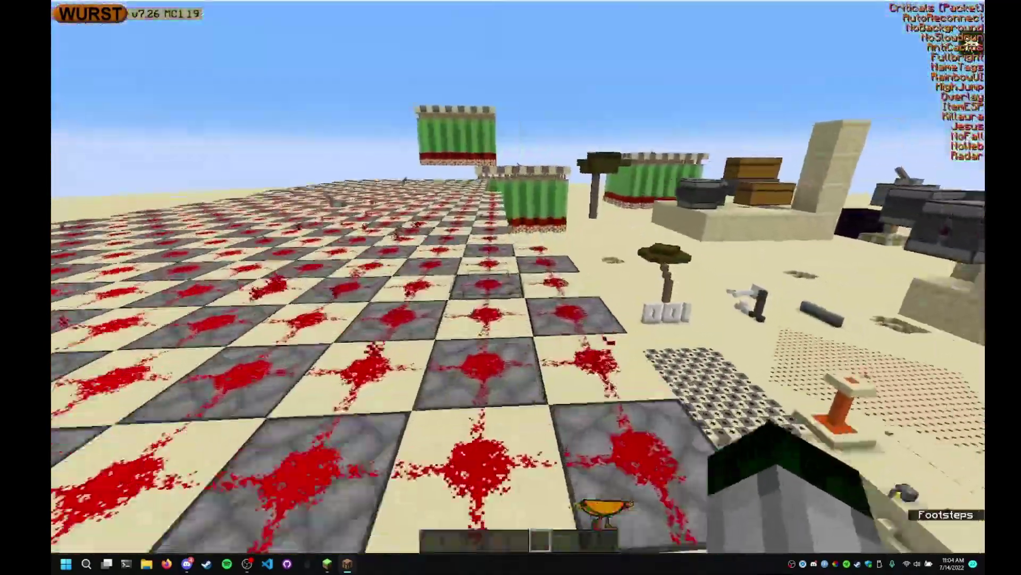
- Cross the redstone field, circle above the slime-block platforms, and land on the leaf block
key("w")
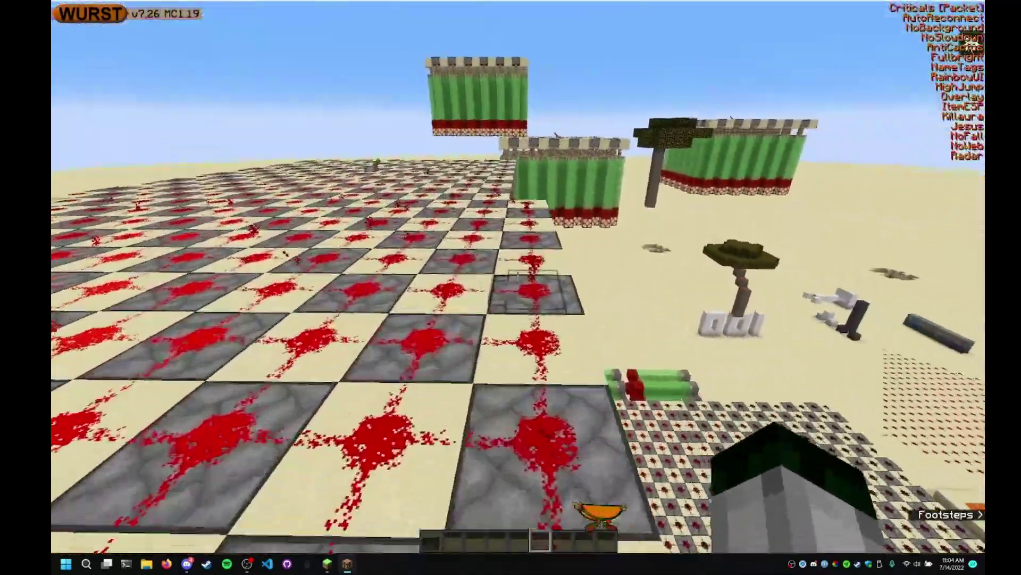
key("w")
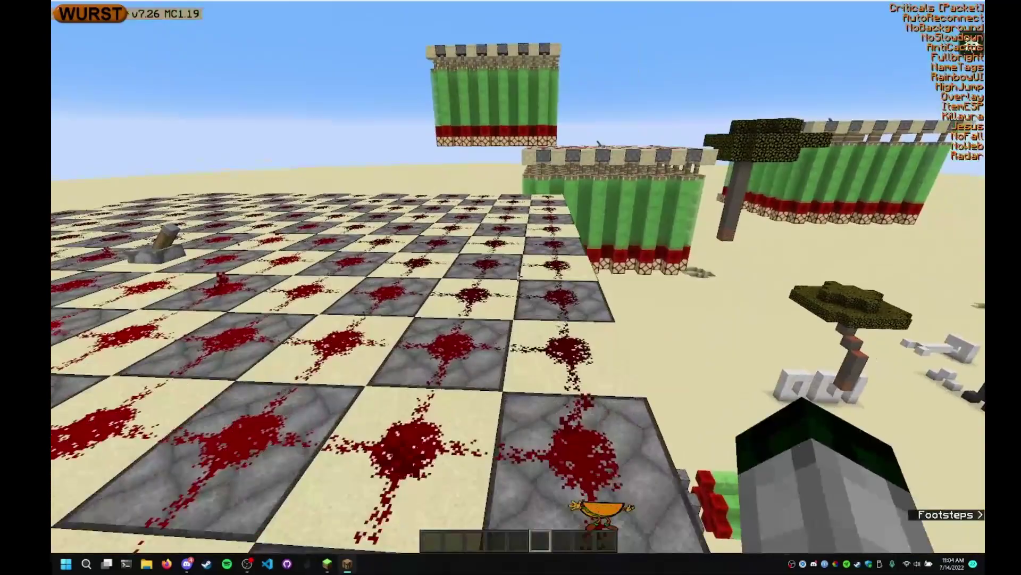
key("space")
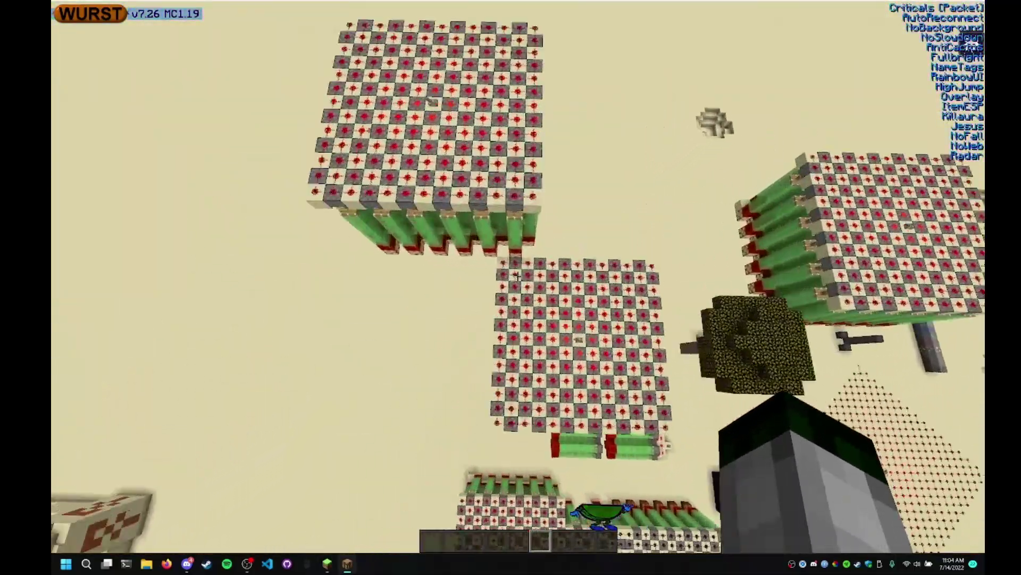
key("shift")
key("w")
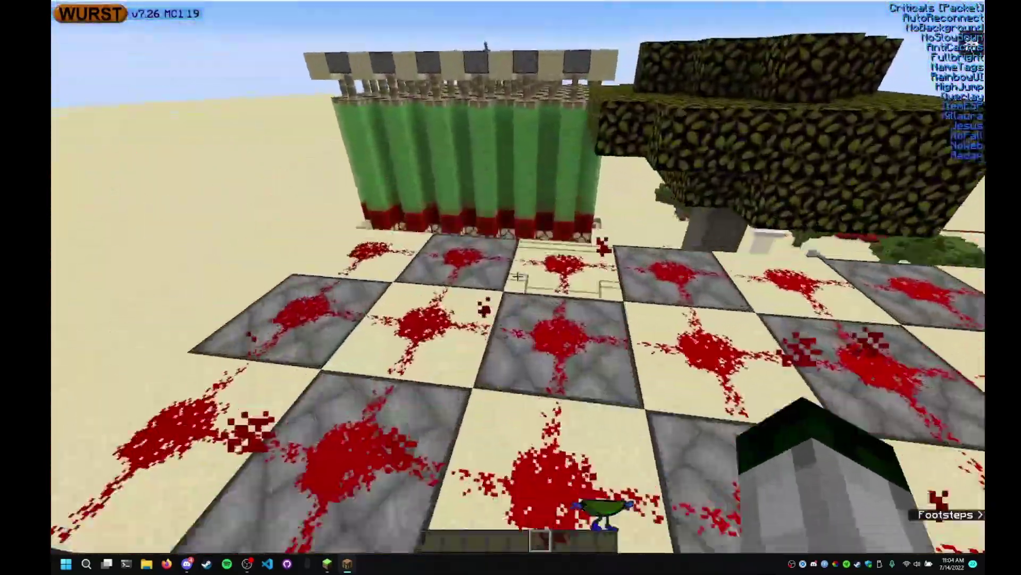
key("w")
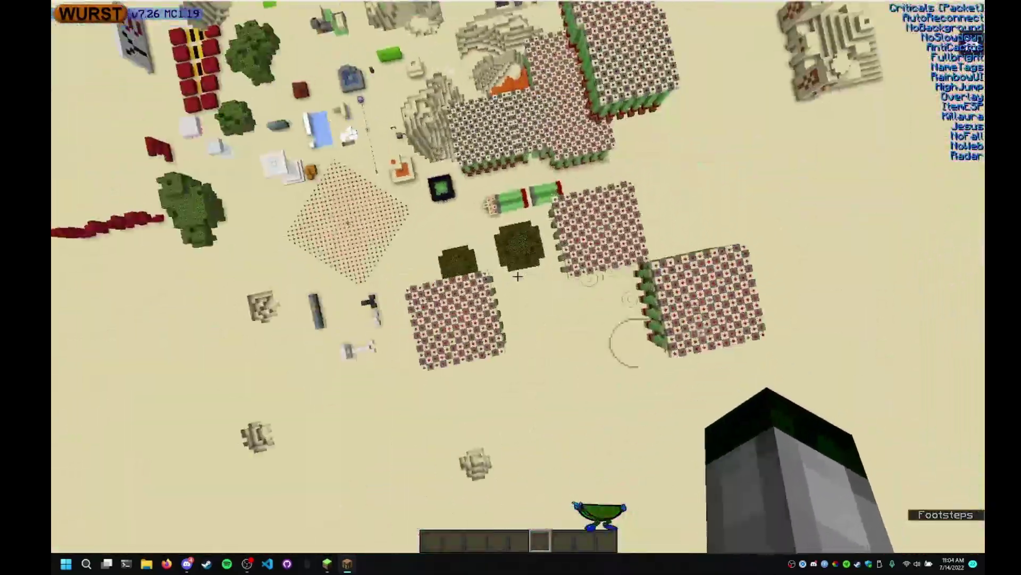
key("shift")
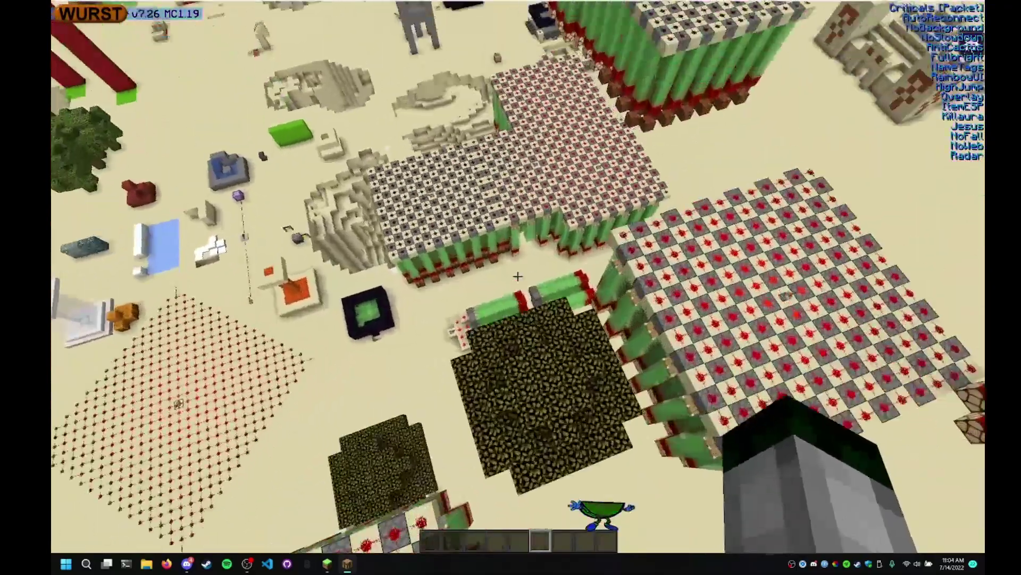